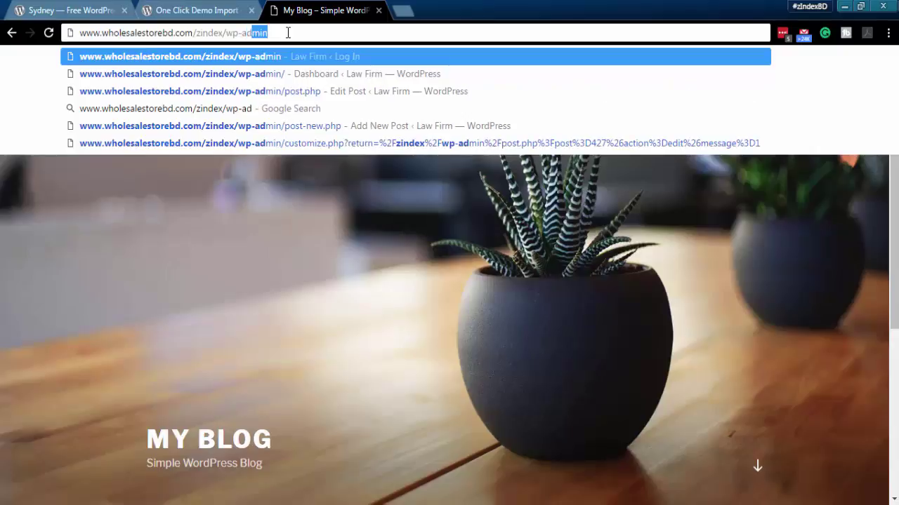
pyautogui.write('min')
pyautogui.press('Return')
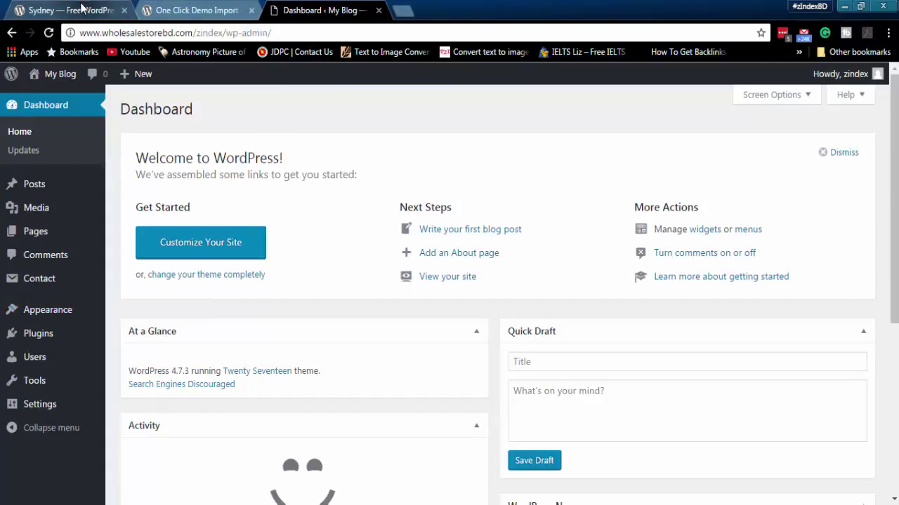
# Download the Sydney theme from its WordPress.org page and close that page
pyautogui.moveTo(86, 4); pyautogui.dragTo(345, 5)
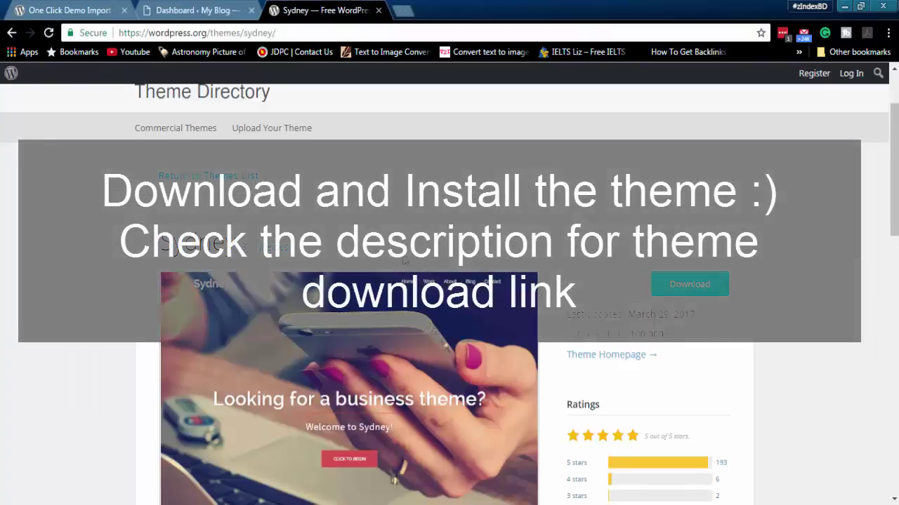
pyautogui.scroll(-2, 630, 243)
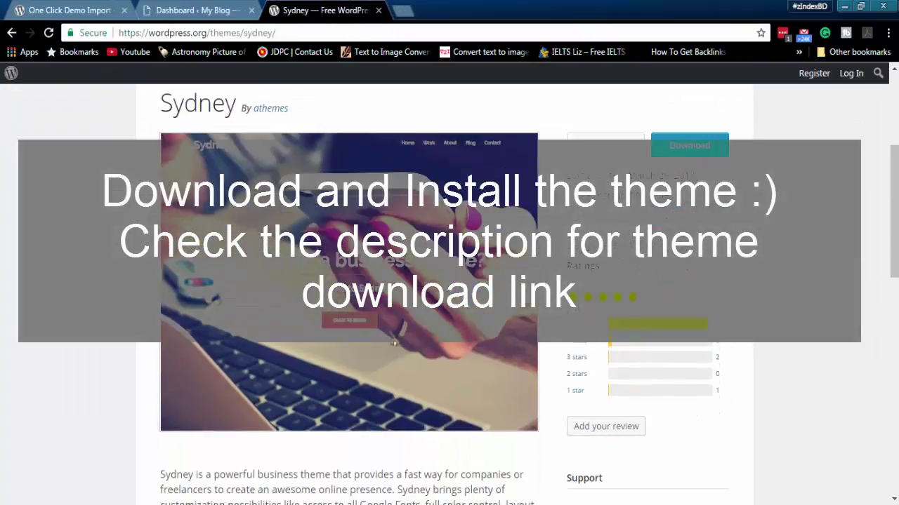
pyautogui.click(673, 156)
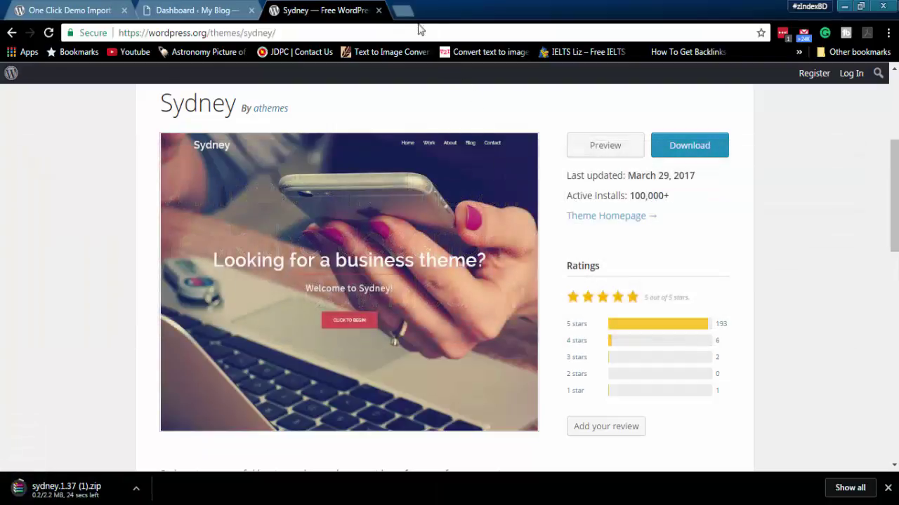
pyautogui.click(379, 12)
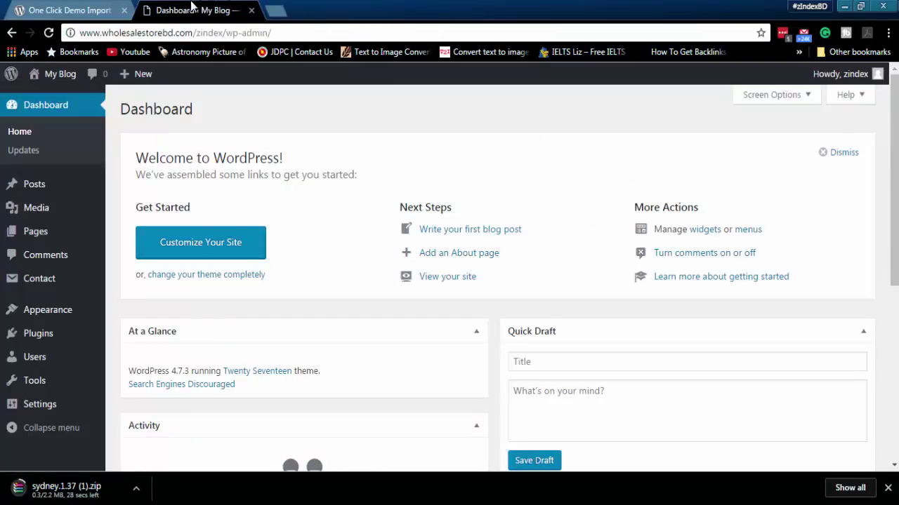
# Upload the downloaded sydney.1.37 (1).zip as a new theme on the site, install it and activate it
pyautogui.moveTo(46, 312)
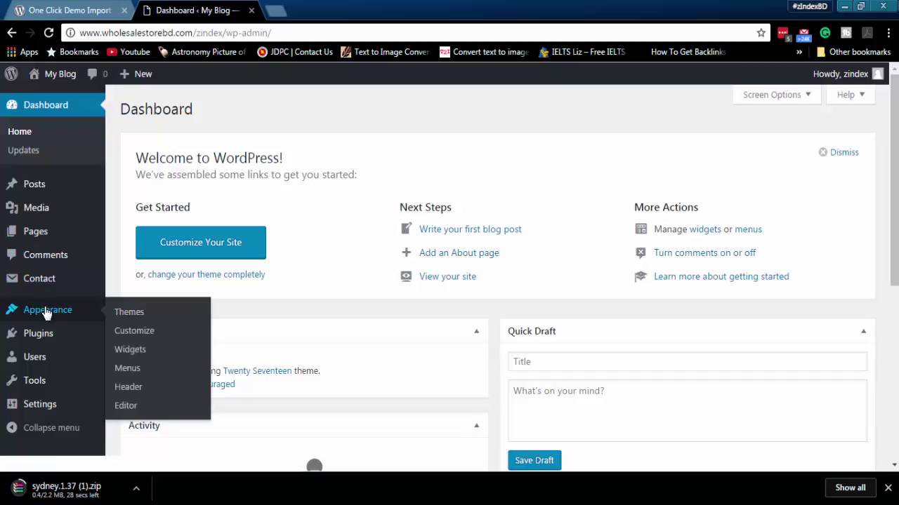
pyautogui.click(132, 315)
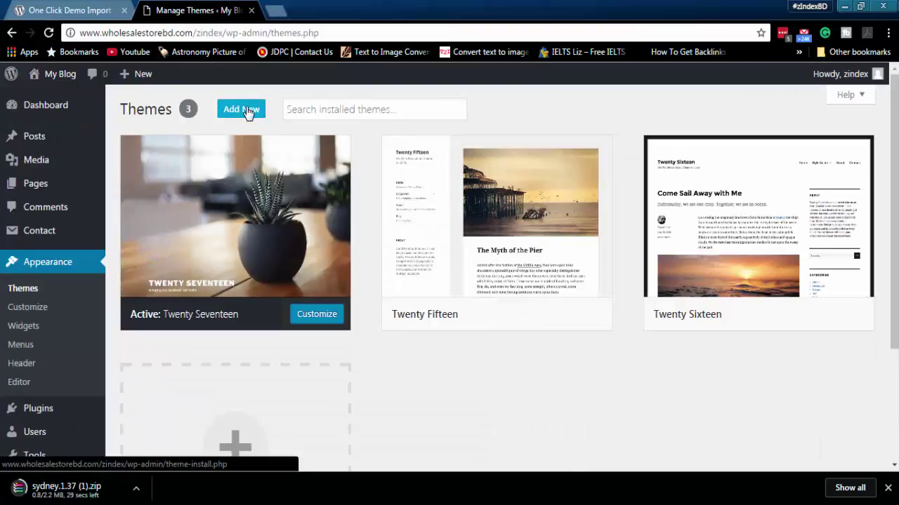
pyautogui.click(248, 112)
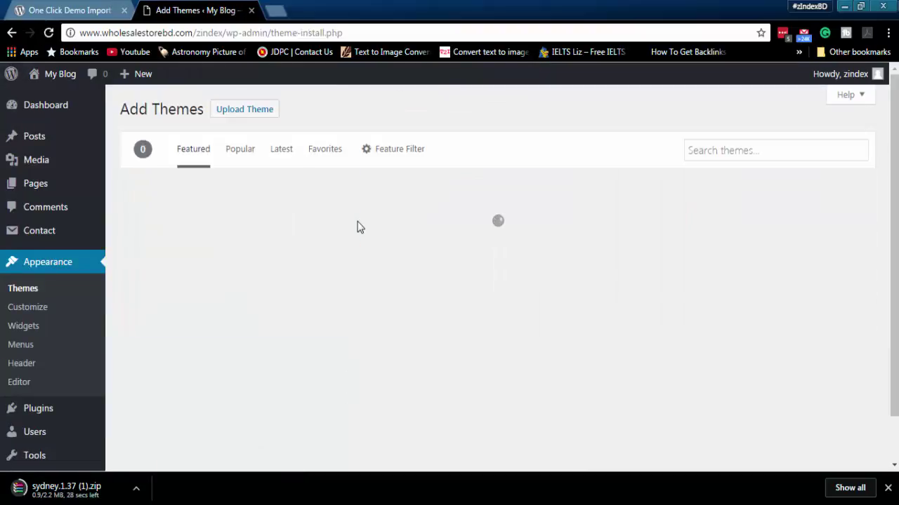
pyautogui.moveTo(443, 242)
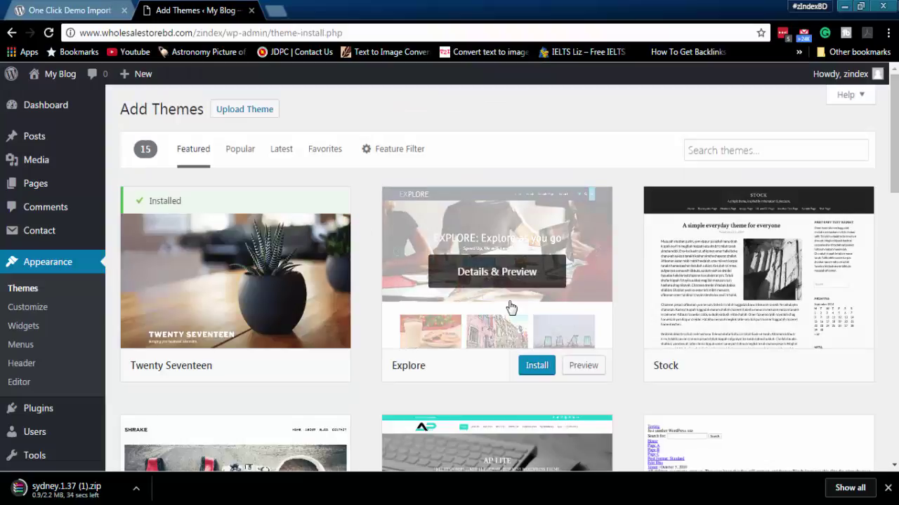
pyautogui.click(245, 120)
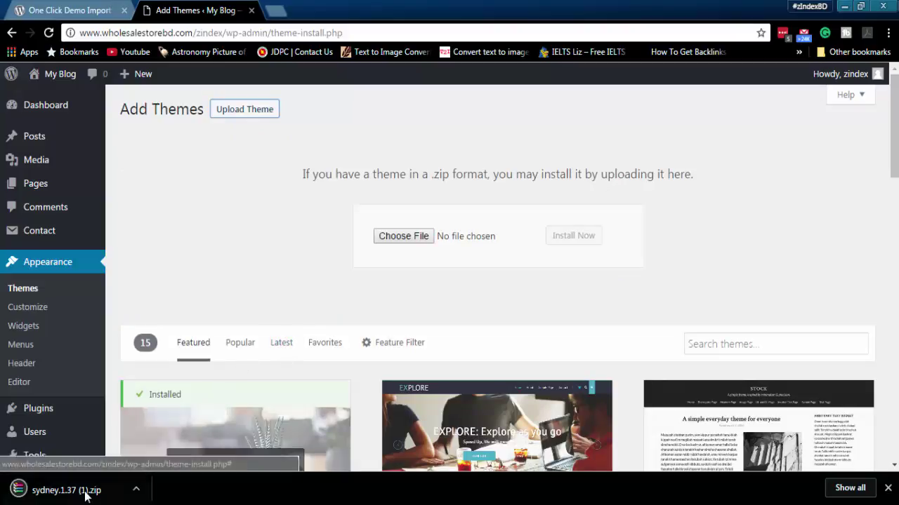
pyautogui.moveTo(86, 495); pyautogui.dragTo(403, 238)
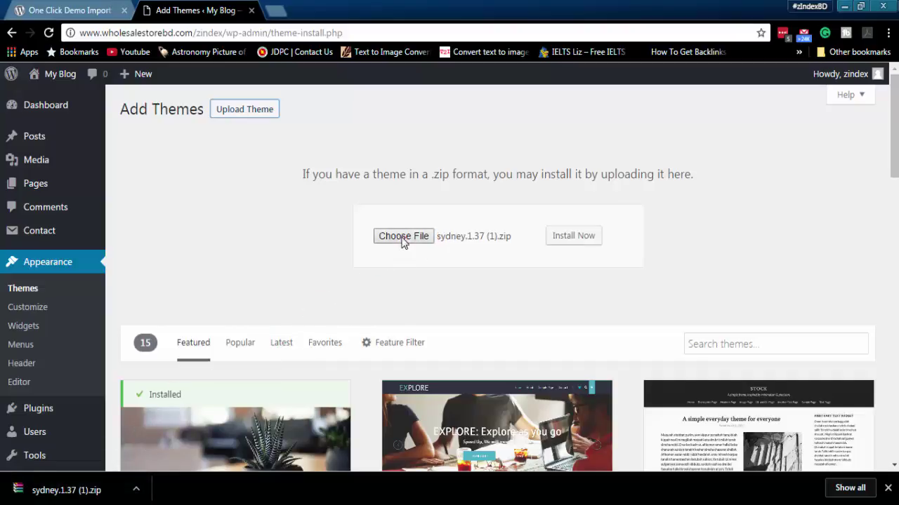
pyautogui.click(567, 239)
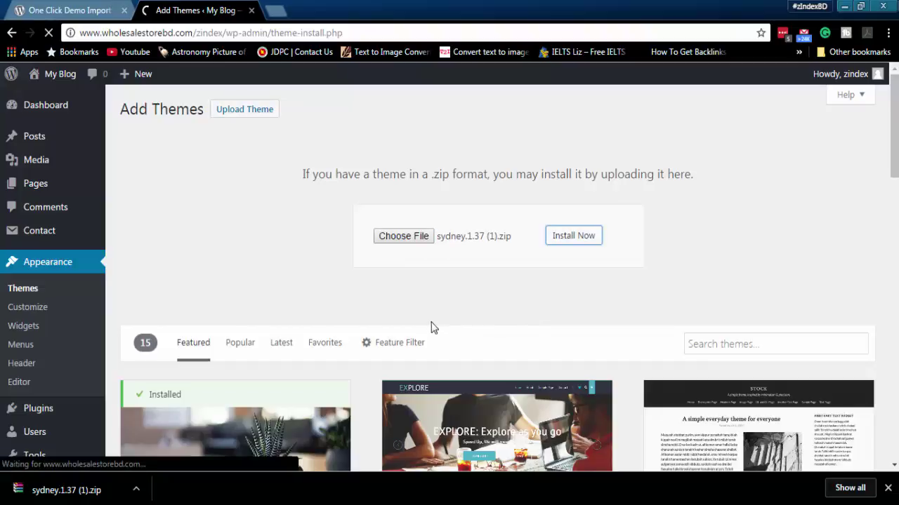
pyautogui.click(888, 488)
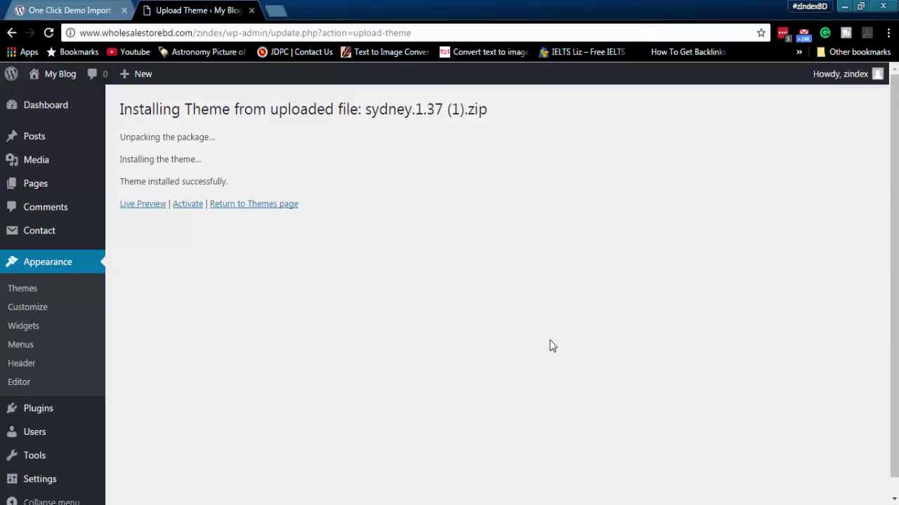
pyautogui.click(190, 205)
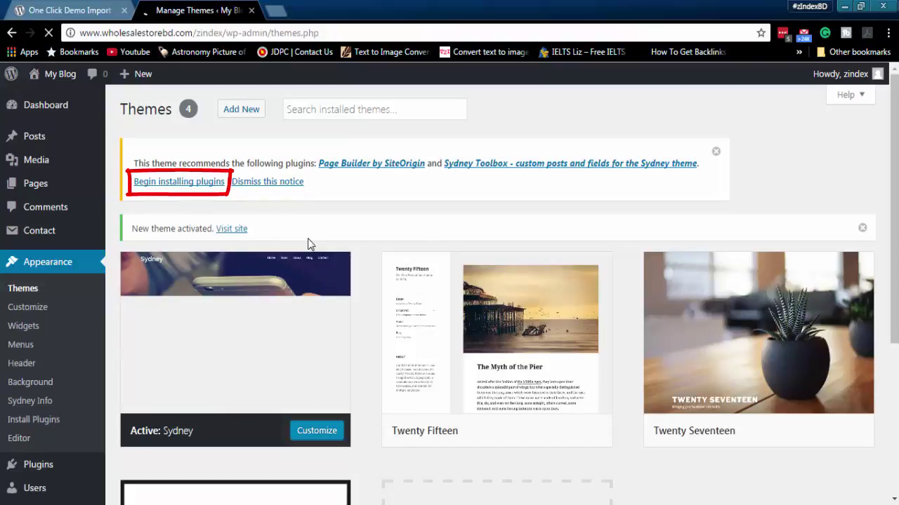
# Bulk install the theme's two recommended plugins, Page Builder by SiteOrigin and Sydney Toolbox
pyautogui.click(213, 182)
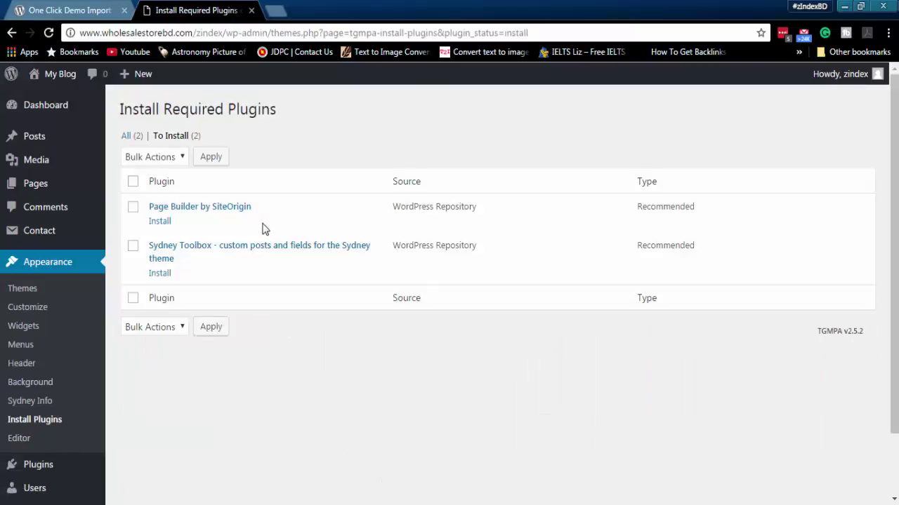
pyautogui.click(132, 181)
pyautogui.click(142, 157)
pyautogui.click(158, 187)
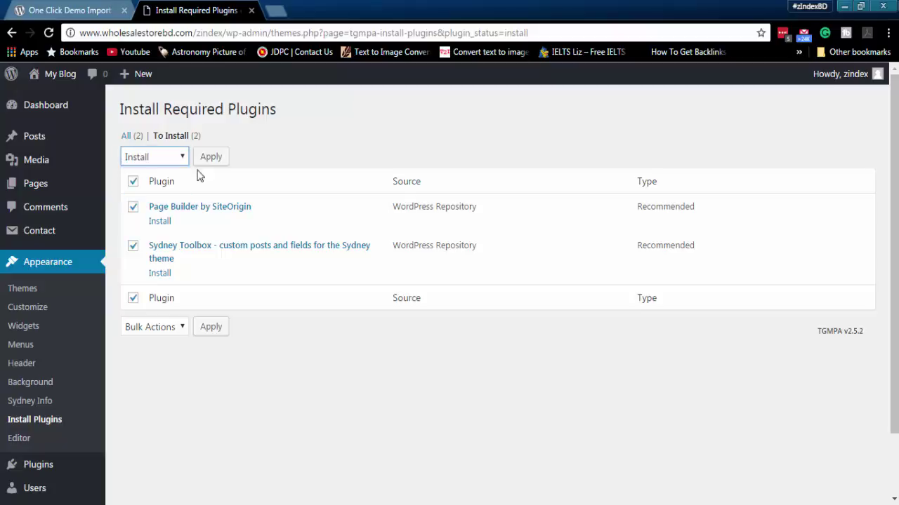
pyautogui.click(213, 158)
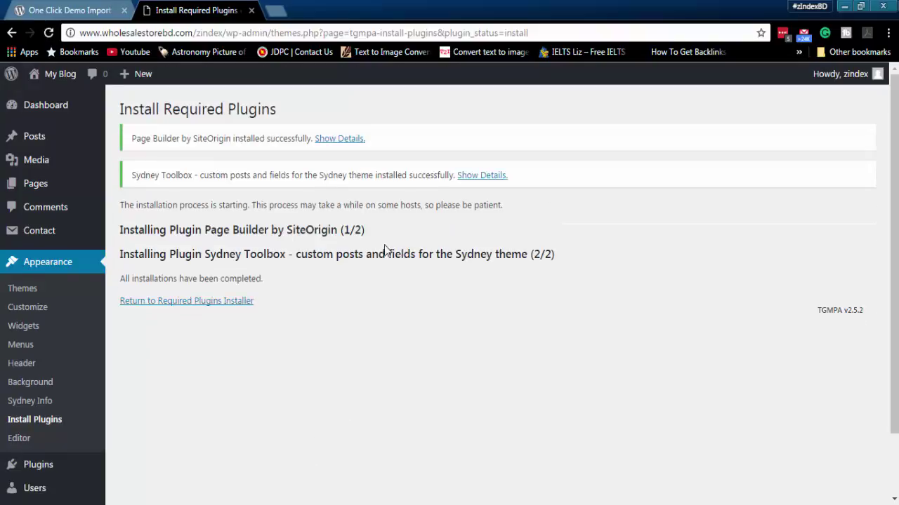
# Return to the required plugins installer and bulk activate Page Builder by SiteOrigin and Sydney Toolbox
pyautogui.click(245, 301)
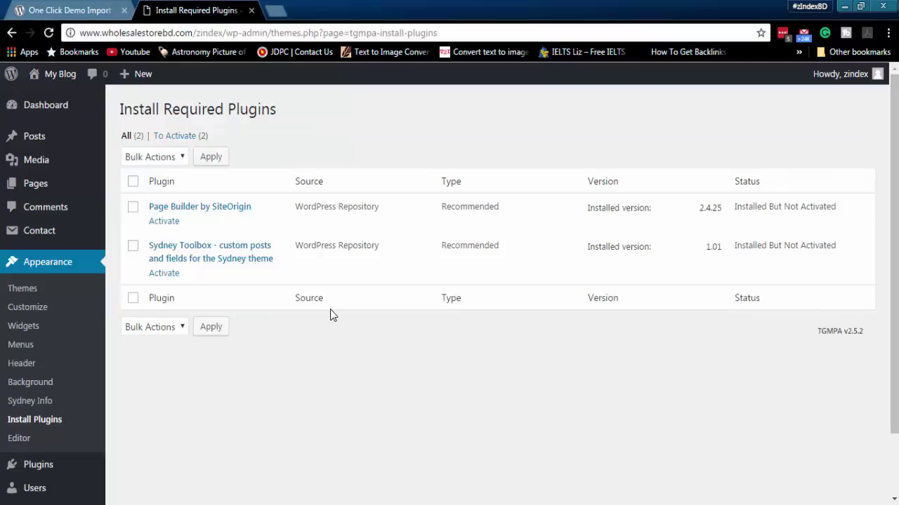
pyautogui.click(132, 181)
pyautogui.click(147, 157)
pyautogui.click(162, 216)
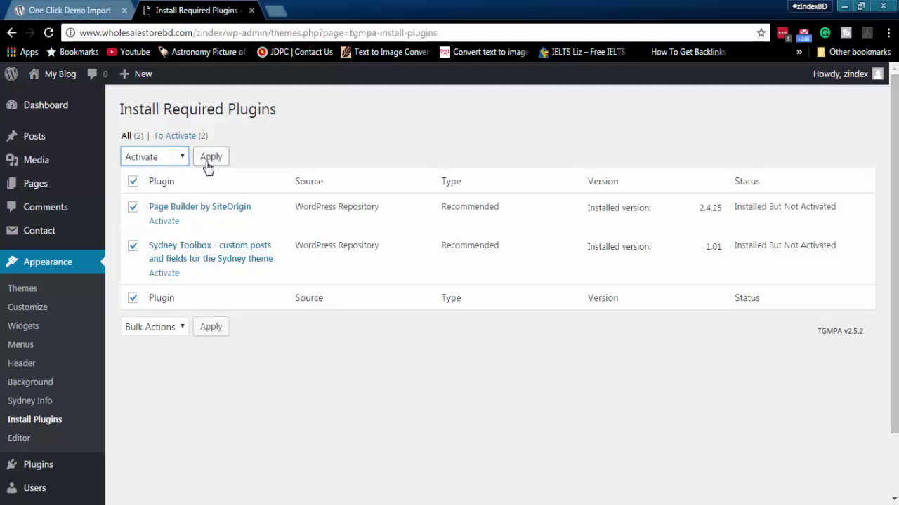
pyautogui.click(211, 157)
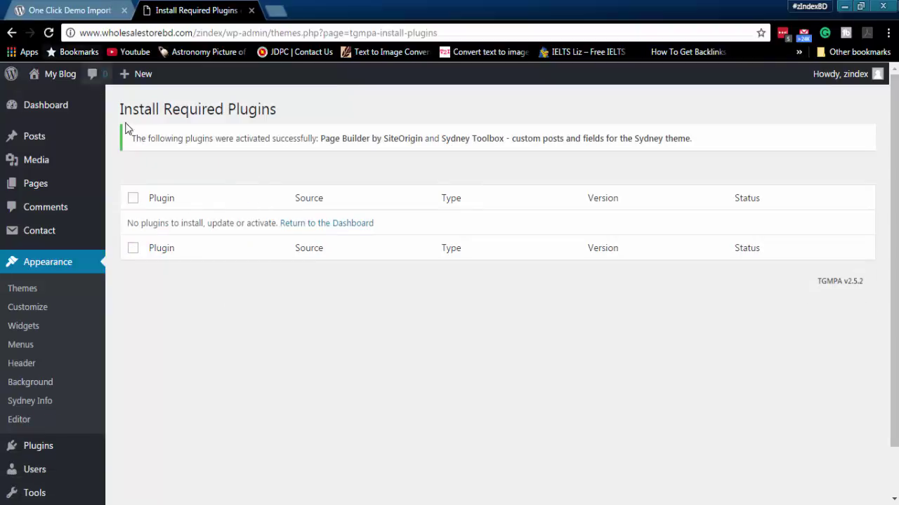
# Open the site's page for adding plugins and copy the name One Click Demo Import from the plugin's WordPress.org page
pyautogui.scroll(-1, 149, 377)
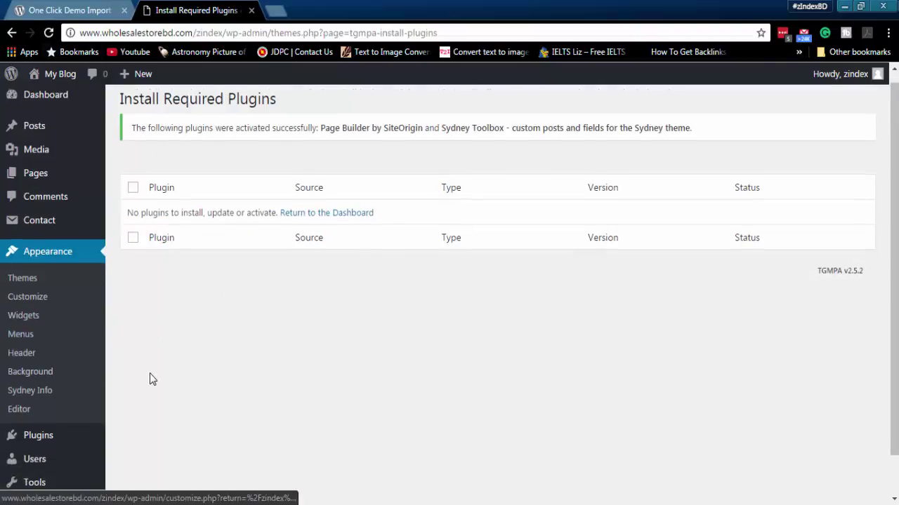
pyautogui.moveTo(49, 398)
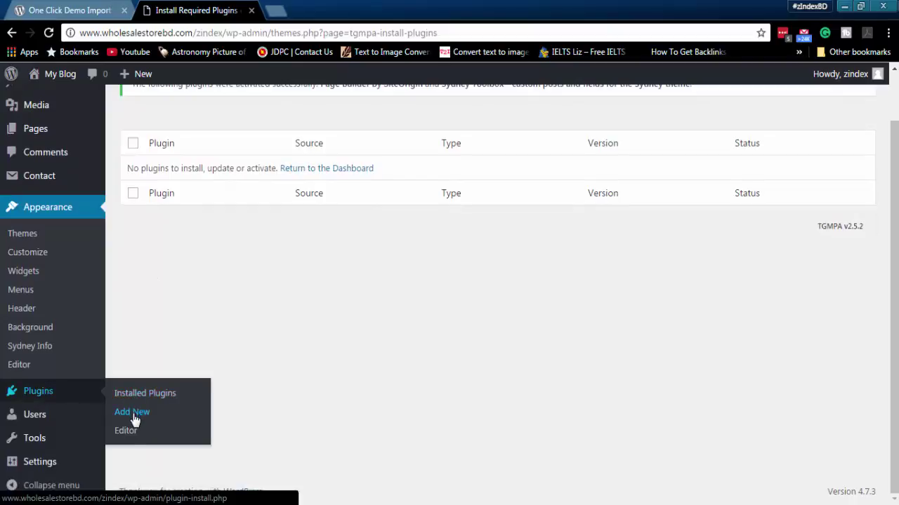
pyautogui.click(135, 414)
pyautogui.click(70, 10)
pyautogui.click(374, 313)
pyautogui.scroll(3, 374, 312)
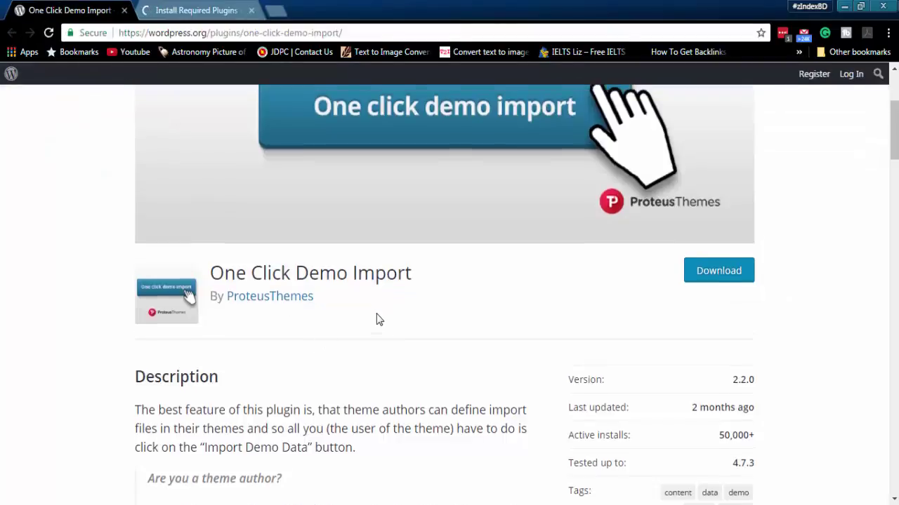
pyautogui.scroll(-2, 417, 346)
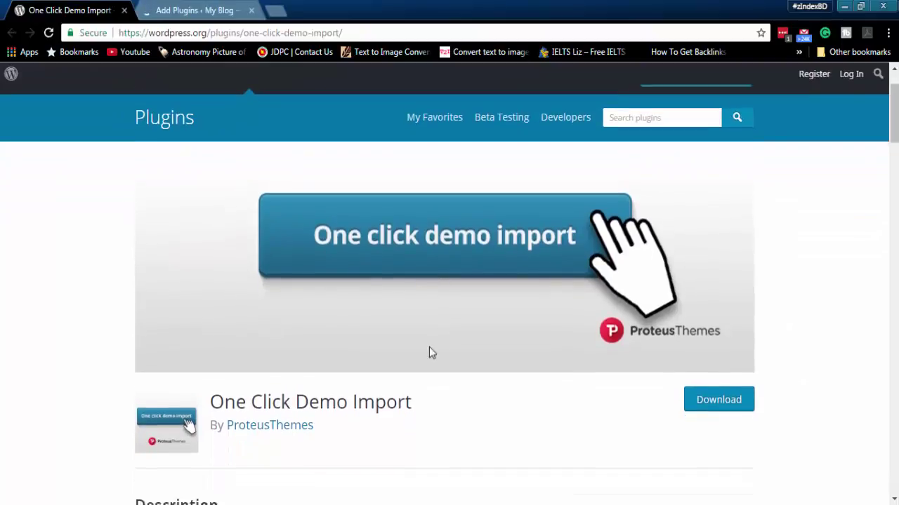
pyautogui.moveTo(411, 337); pyautogui.dragTo(213, 344)
pyautogui.hotkey('ctrl', 'c')
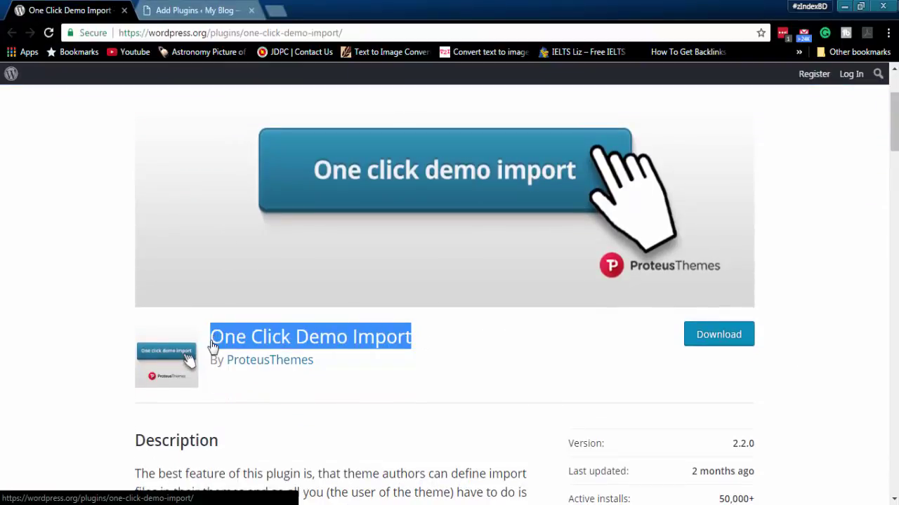
# Search the site's plugin directory for One Click Demo Import, then install and activate that plugin
pyautogui.click(200, 11)
pyautogui.click(711, 149)
pyautogui.hotkey('ctrl', 'v')
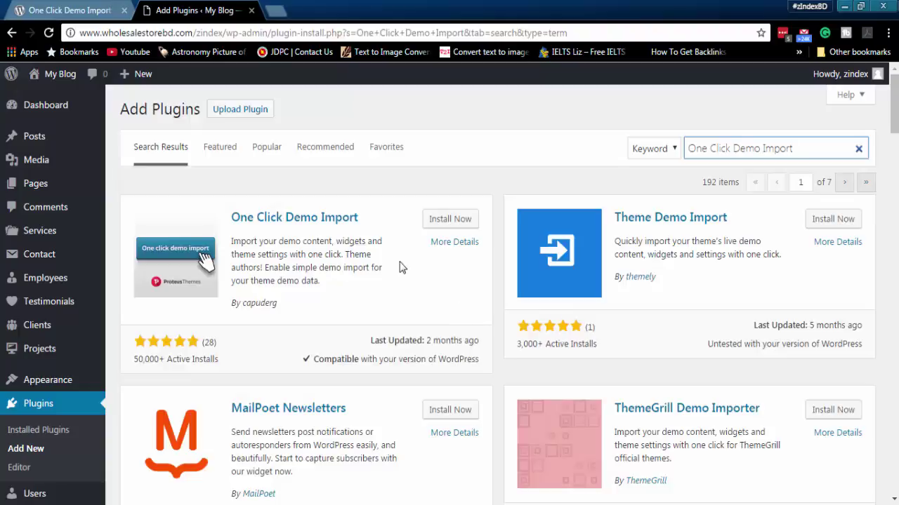
pyautogui.click(425, 224)
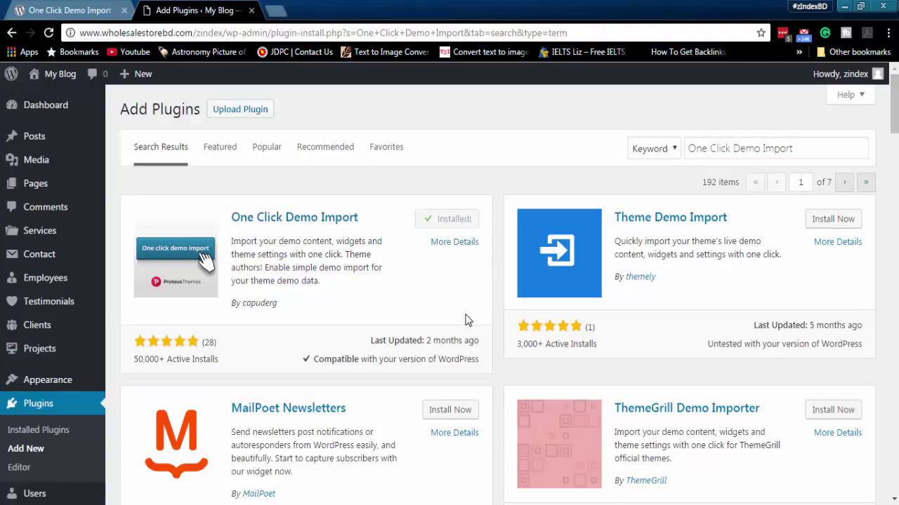
pyautogui.click(456, 219)
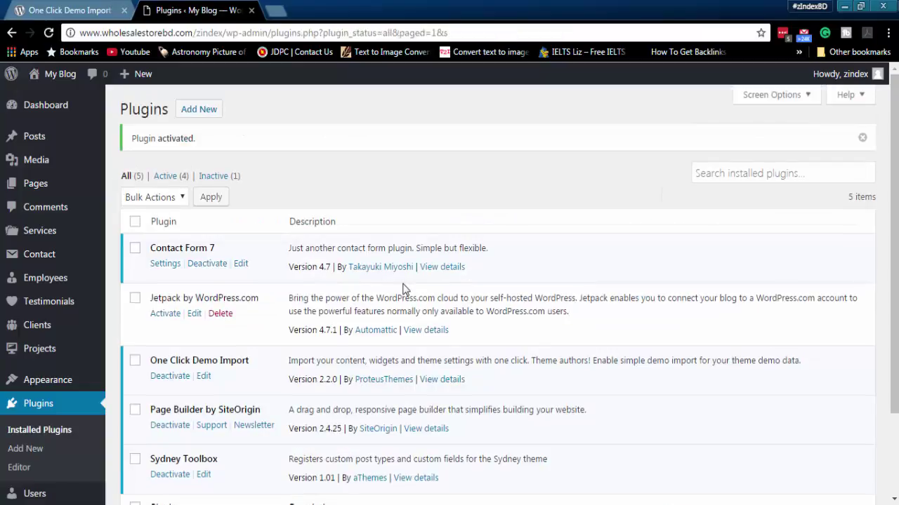
# Import the Sydney theme's demo data with One Click Demo Import
pyautogui.scroll(-1, 393, 291)
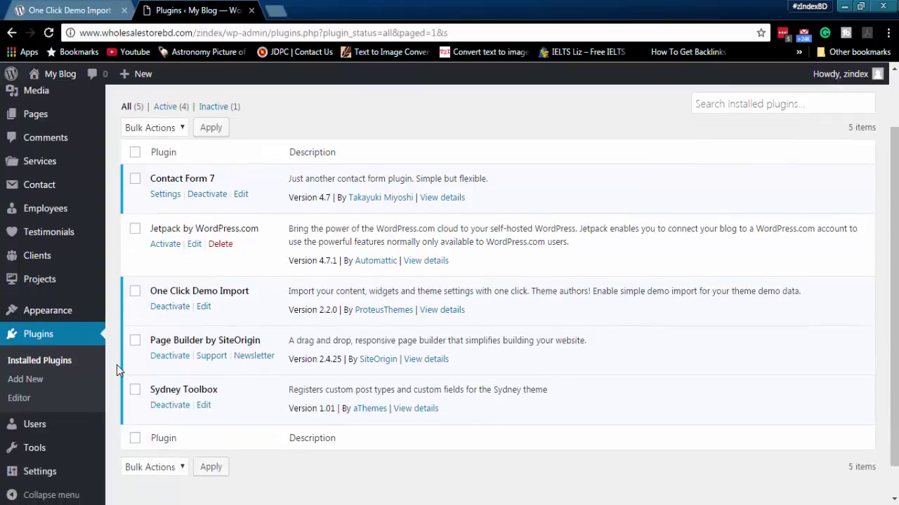
pyautogui.moveTo(69, 313)
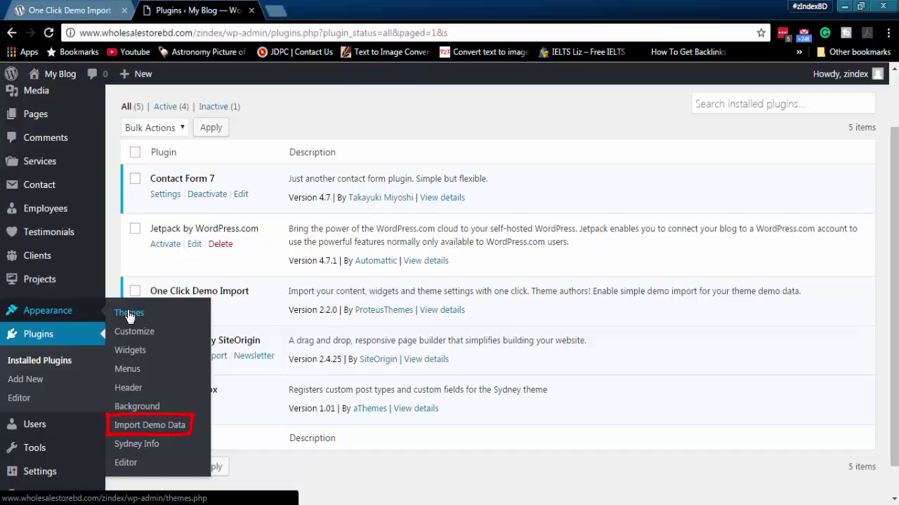
pyautogui.click(145, 430)
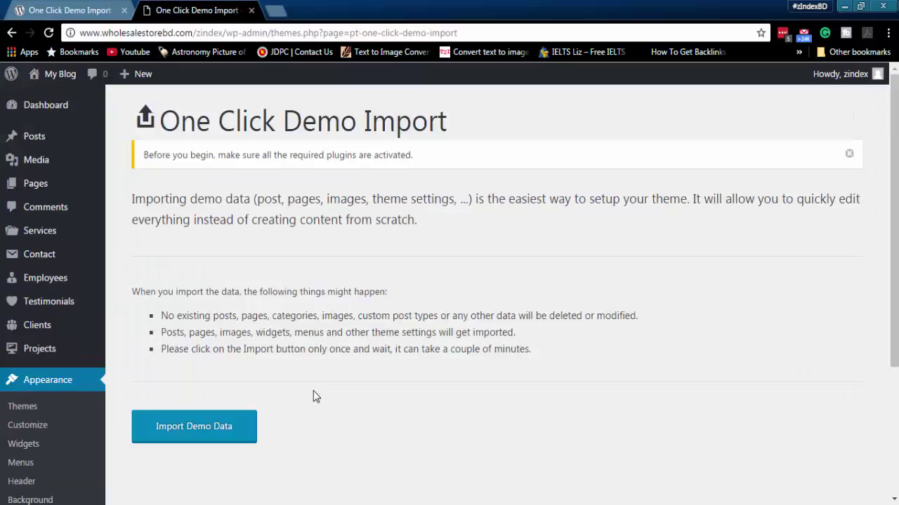
pyautogui.scroll(-1, 301, 399)
pyautogui.click(229, 365)
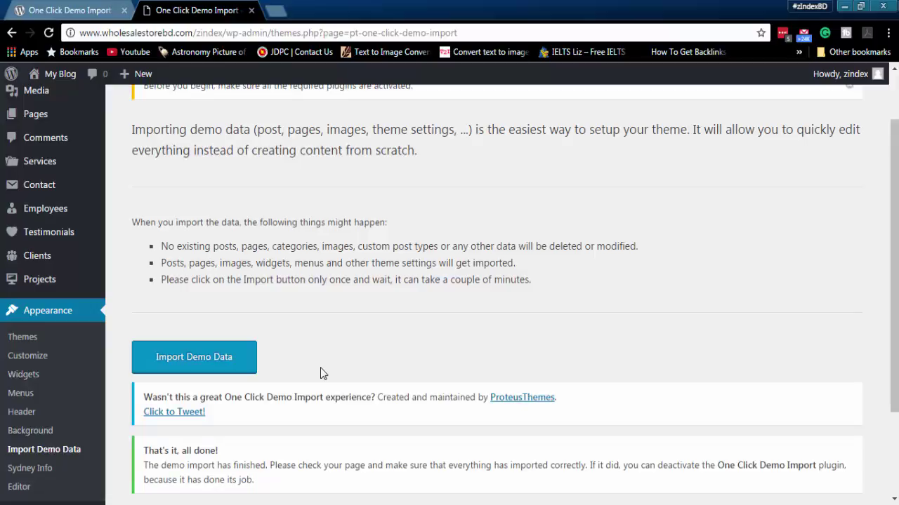
# Visit the live site to check the imported demo content
pyautogui.scroll(-1, 322, 373)
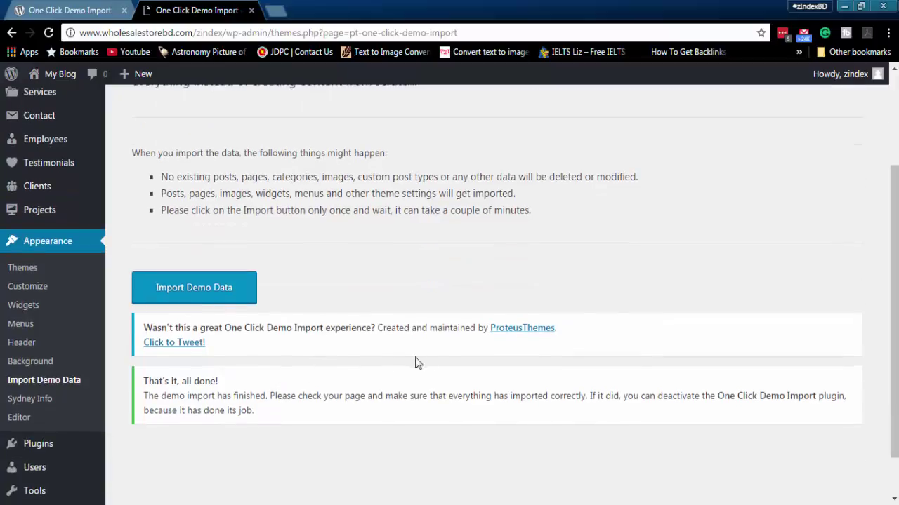
pyautogui.moveTo(57, 80)
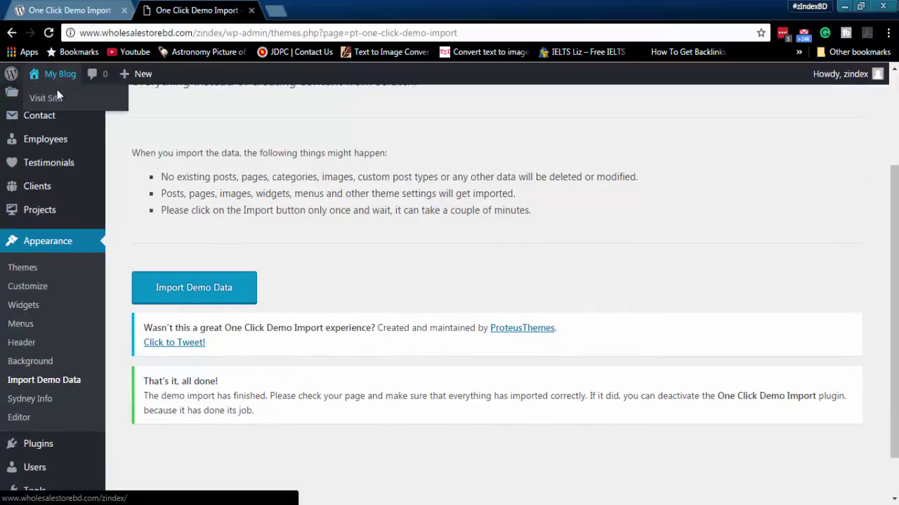
pyautogui.click(62, 102)
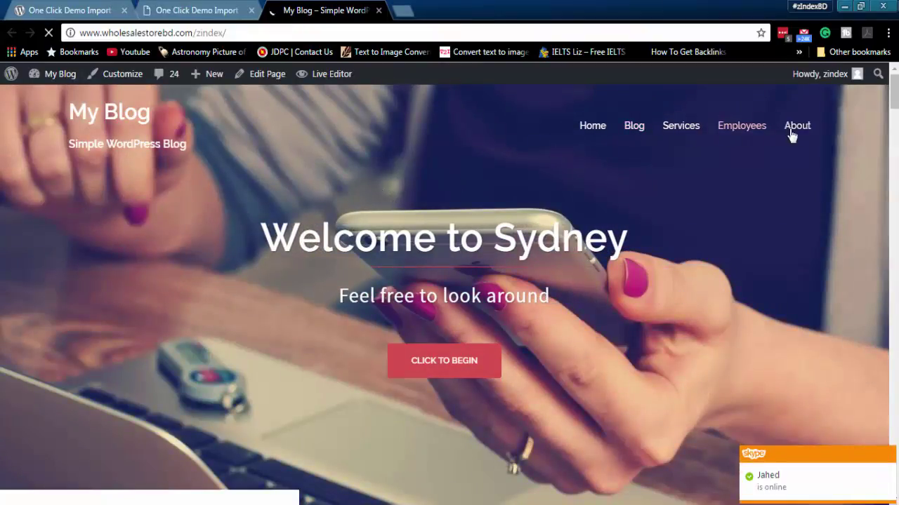
# Examine the demo homepage from the hero area through the services, team, facts and client testimonial sections
pyautogui.scroll(-3, 373, 266)
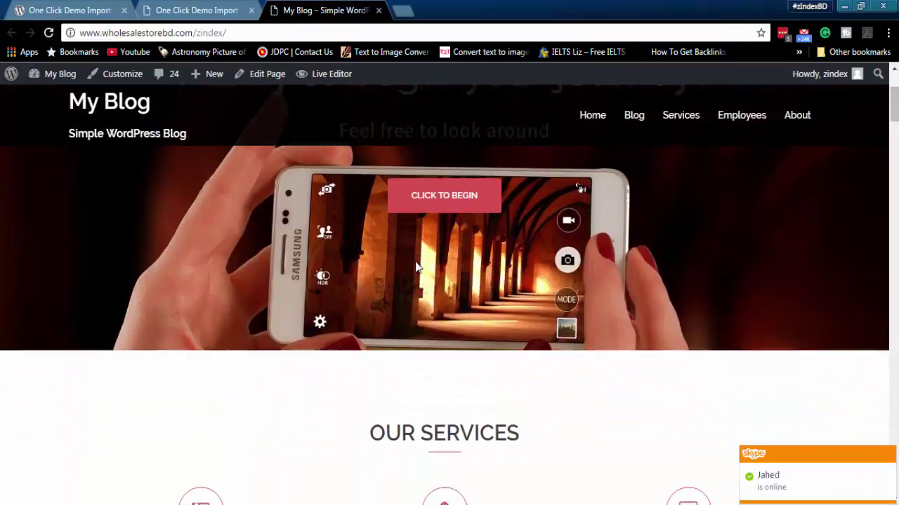
pyautogui.scroll(-5, 372, 267)
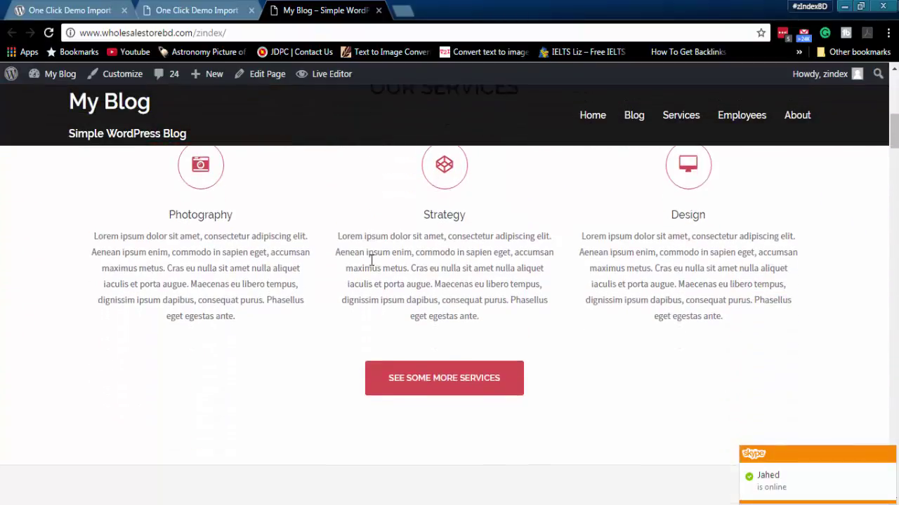
pyautogui.scroll(-5, 373, 261)
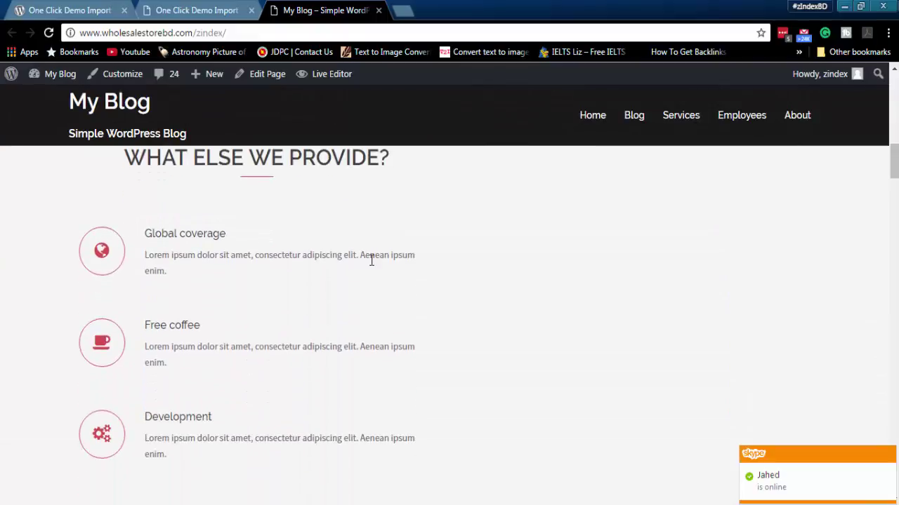
pyautogui.scroll(-6, 373, 266)
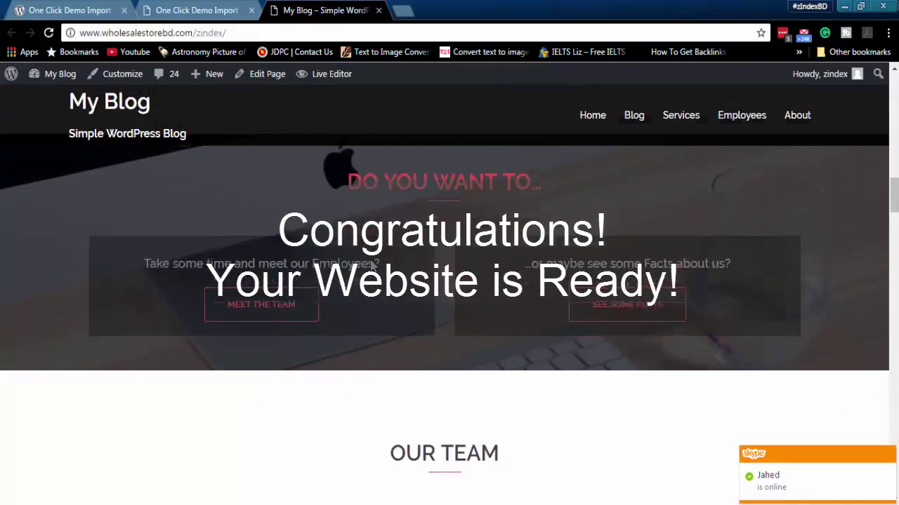
pyautogui.scroll(-4, 278, 262)
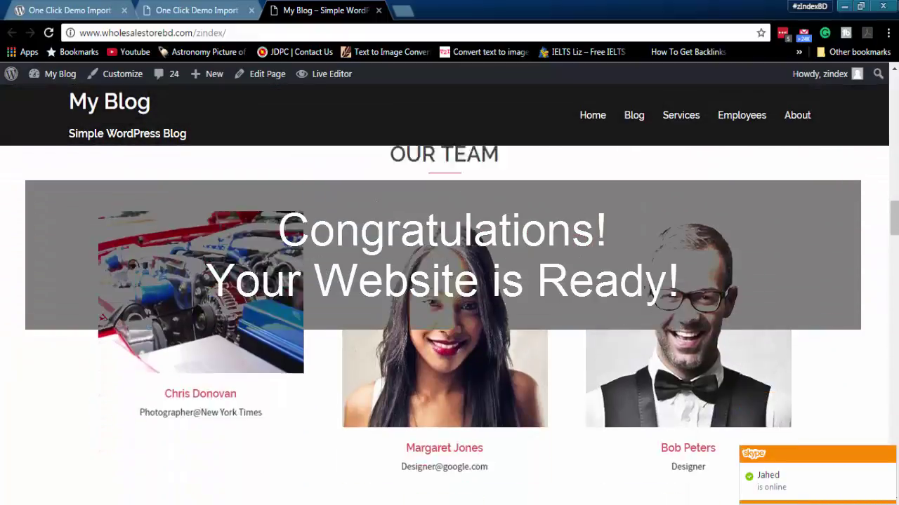
pyautogui.scroll(-3, 281, 323)
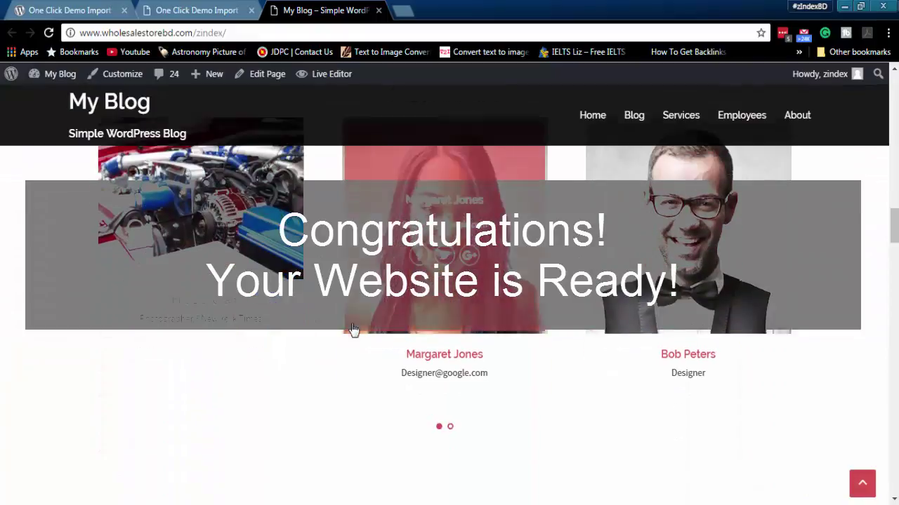
pyautogui.scroll(-1, 298, 333)
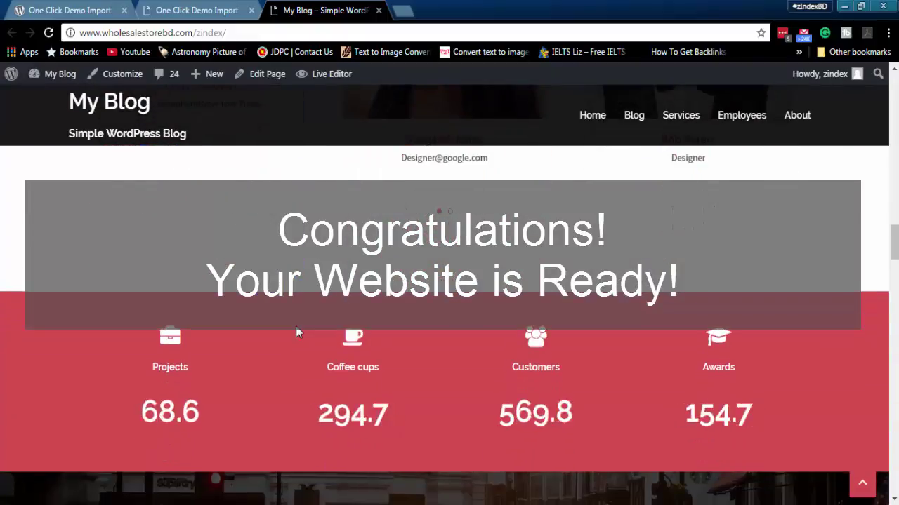
pyautogui.scroll(-3, 296, 326)
pyautogui.scroll(-3, 296, 330)
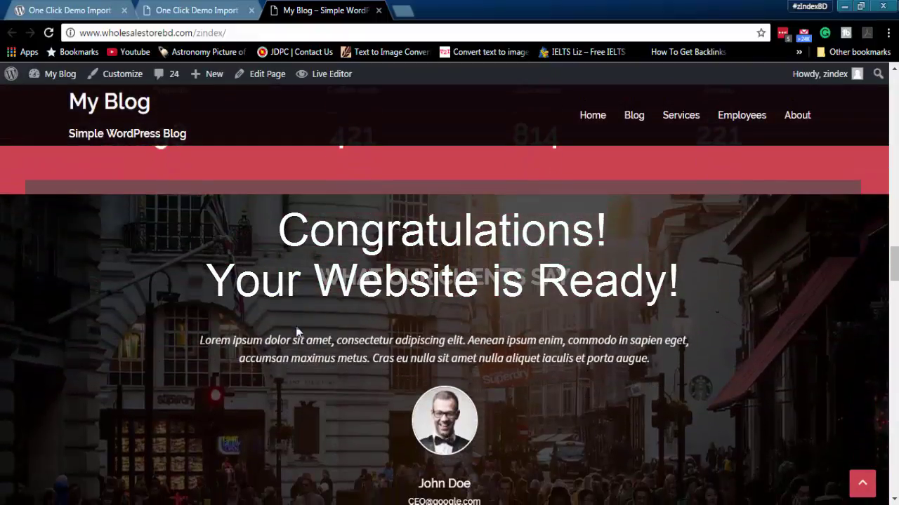
pyautogui.scroll(-1, 395, 375)
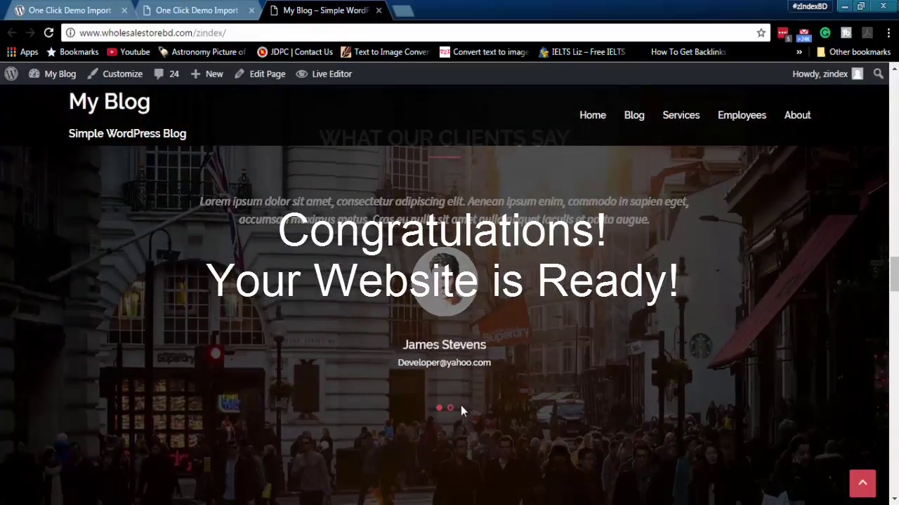
# Filter the Our Work gallery by Nature and examine the remaining demo homepage sections down to the footer
pyautogui.scroll(-4, 464, 406)
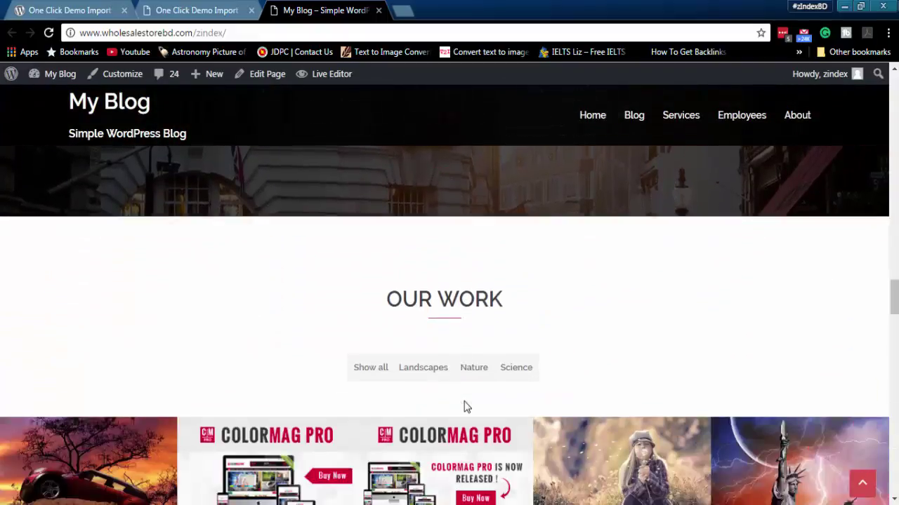
pyautogui.scroll(-1, 463, 406)
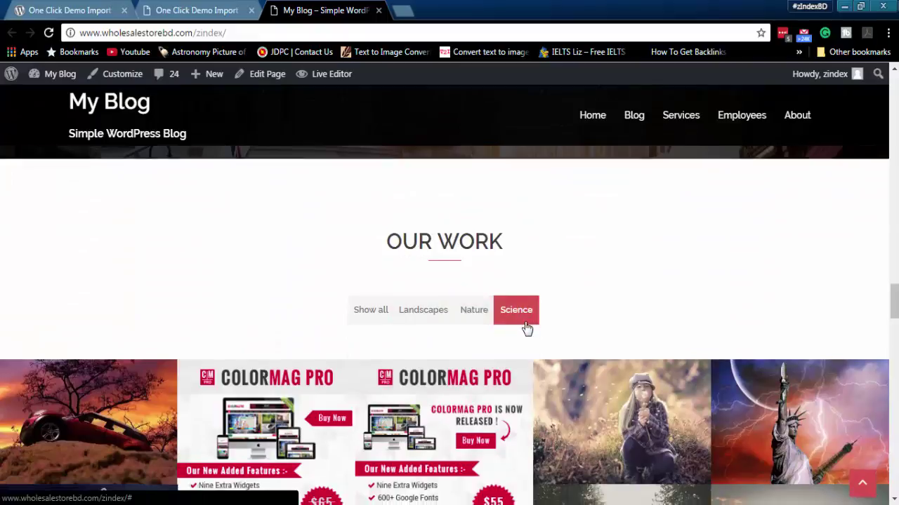
pyautogui.scroll(-2, 526, 330)
pyautogui.click(475, 175)
pyautogui.scroll(-2, 470, 245)
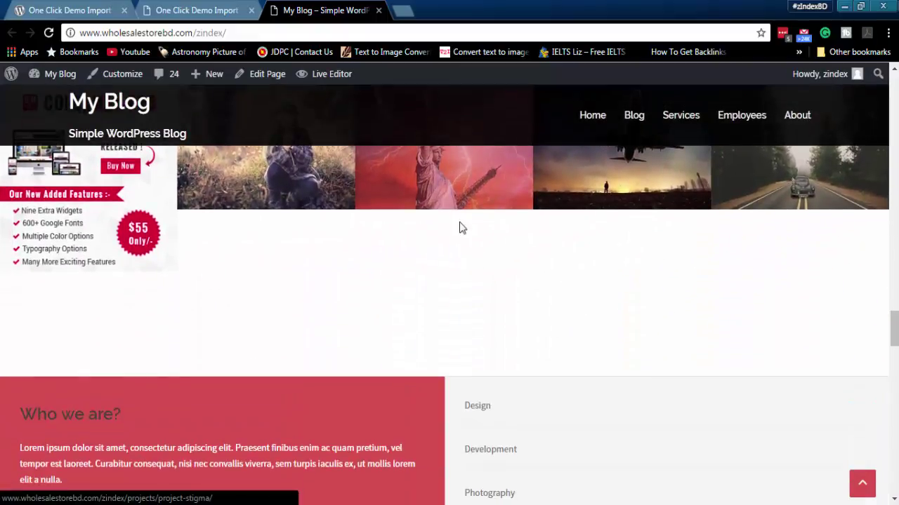
pyautogui.scroll(-3, 460, 238)
pyautogui.scroll(-2, 404, 309)
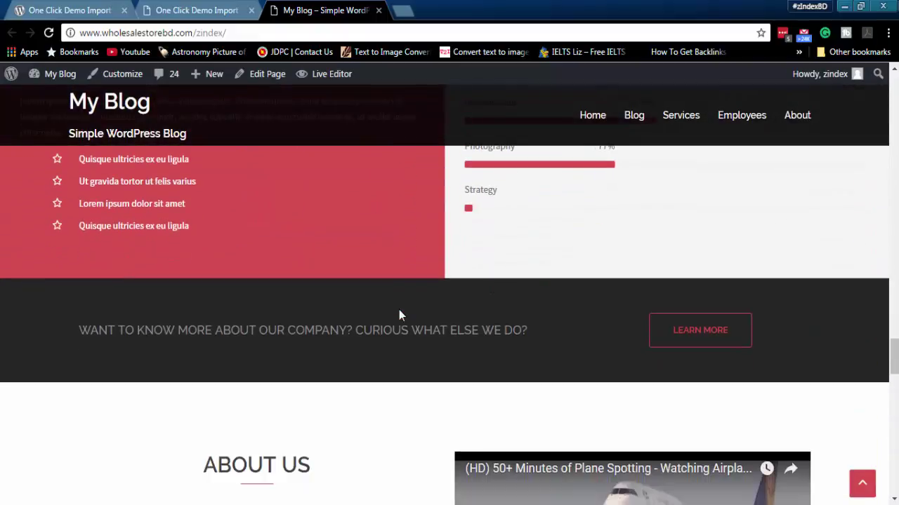
pyautogui.scroll(-8, 399, 310)
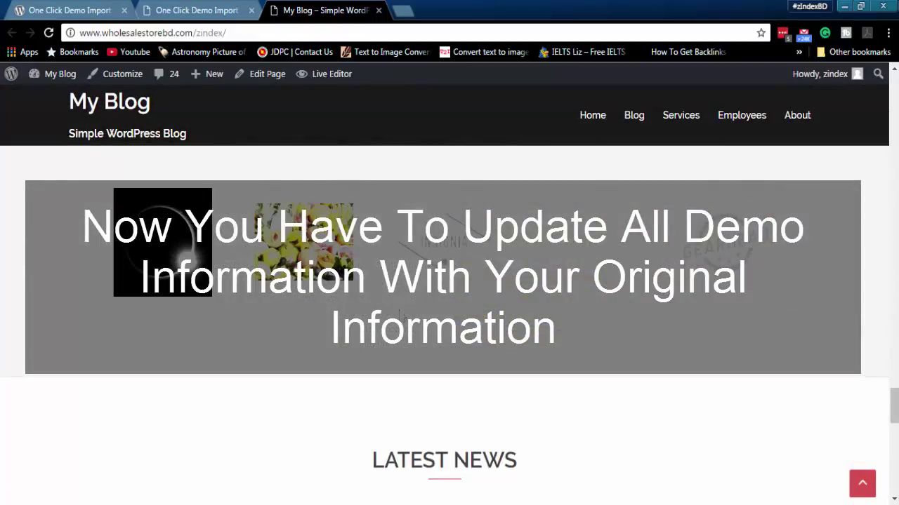
pyautogui.scroll(-10, 399, 314)
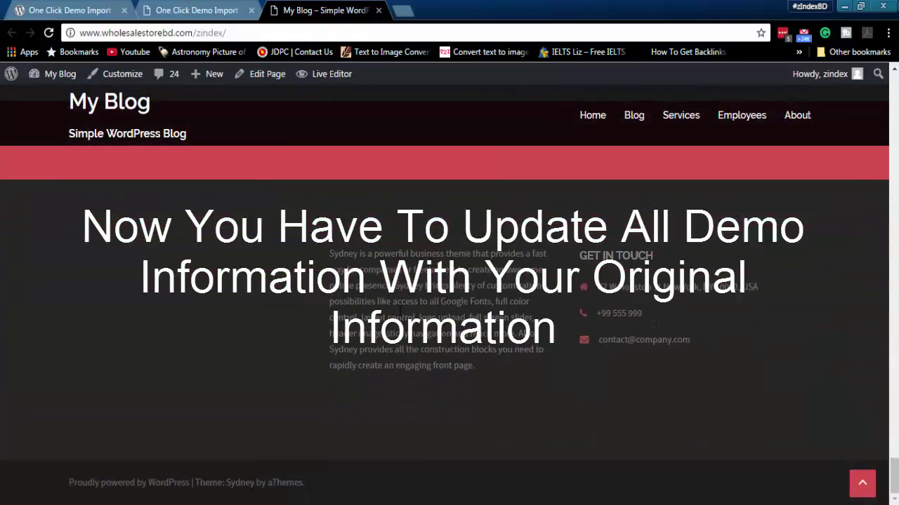
pyautogui.scroll(8, 400, 312)
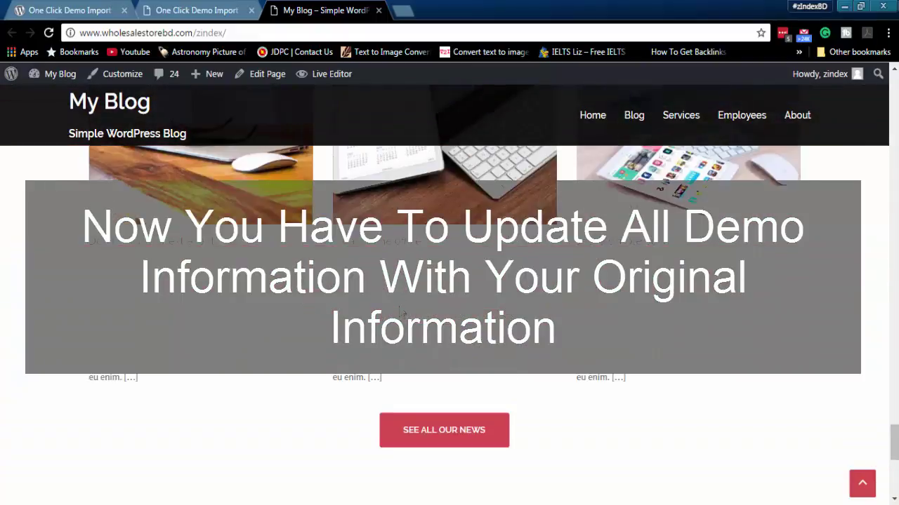
pyautogui.scroll(3, 401, 312)
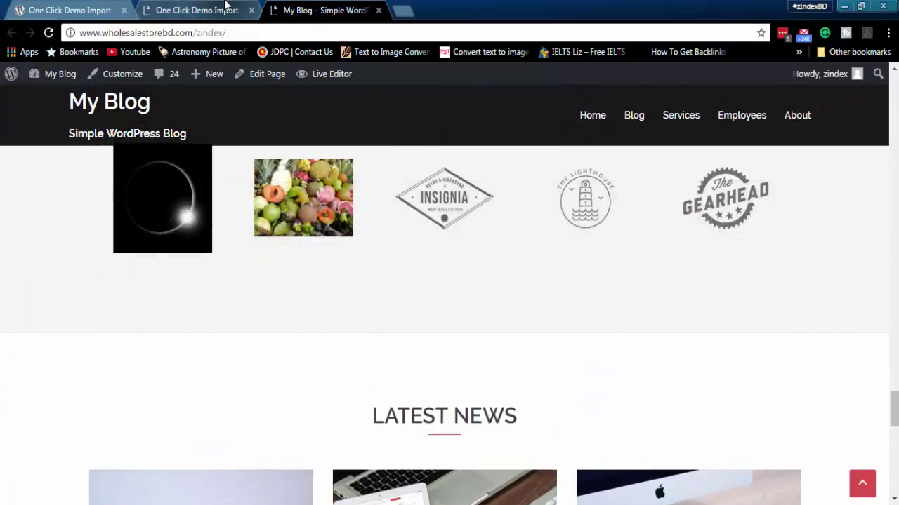
# Return to the WordPress admin and open the site's General Settings
pyautogui.click(225, 8)
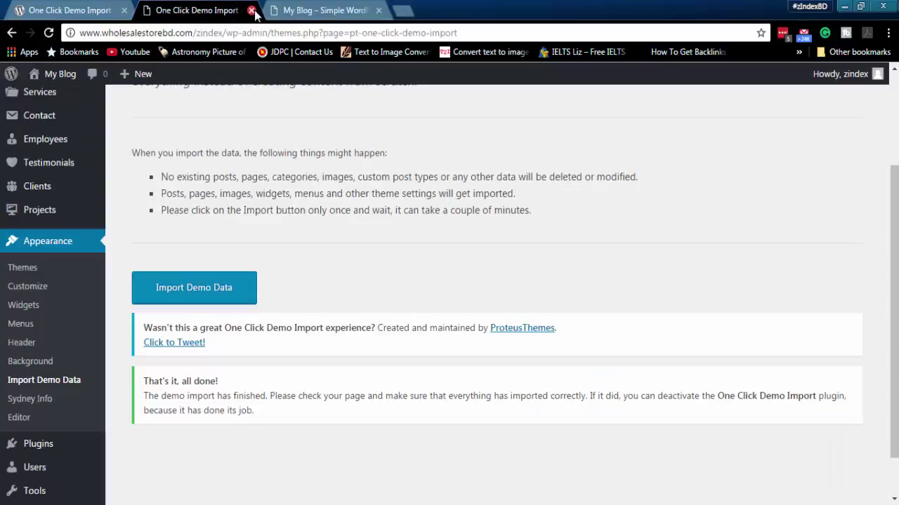
pyautogui.scroll(-1, 158, 365)
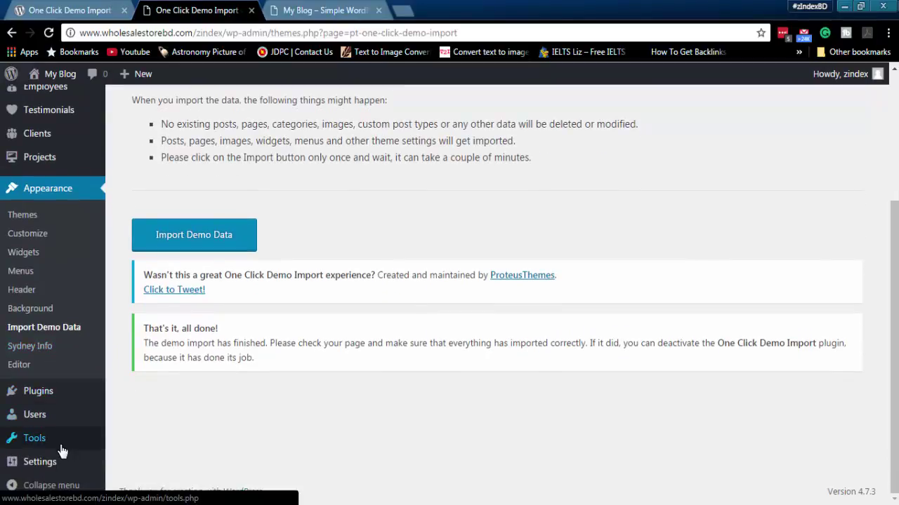
pyautogui.moveTo(49, 472)
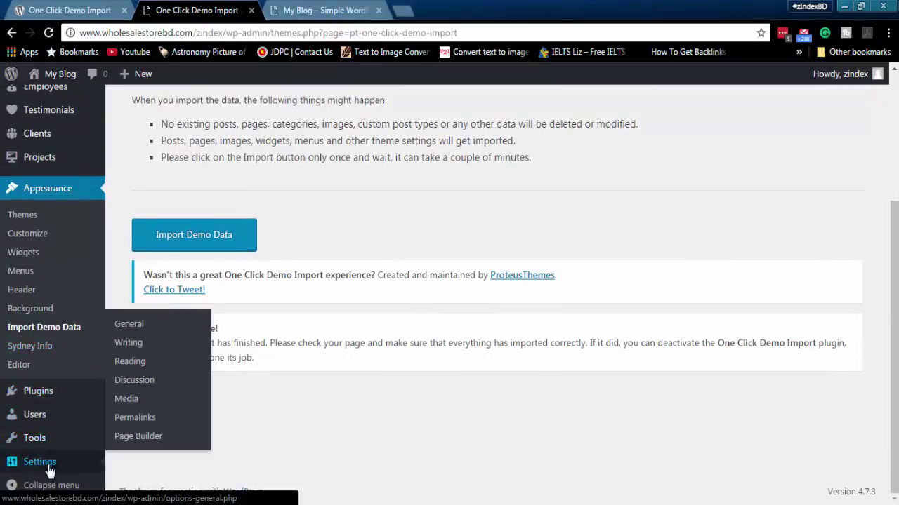
pyautogui.click(134, 327)
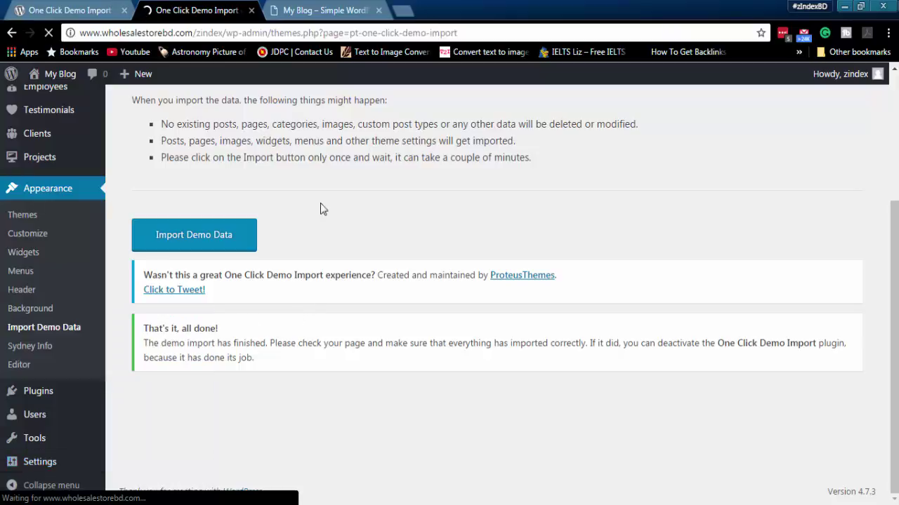
pyautogui.click(311, 8)
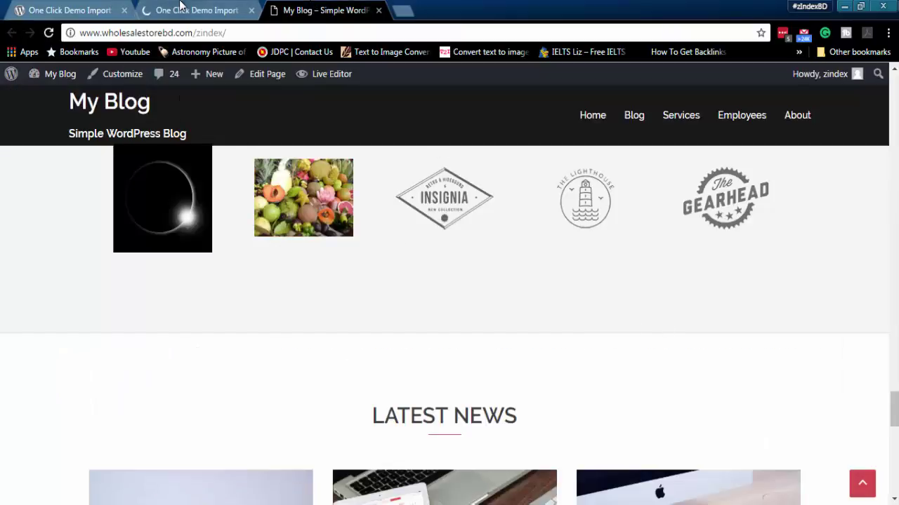
pyautogui.hotkey('ctrl', 'shift', 'Tab')
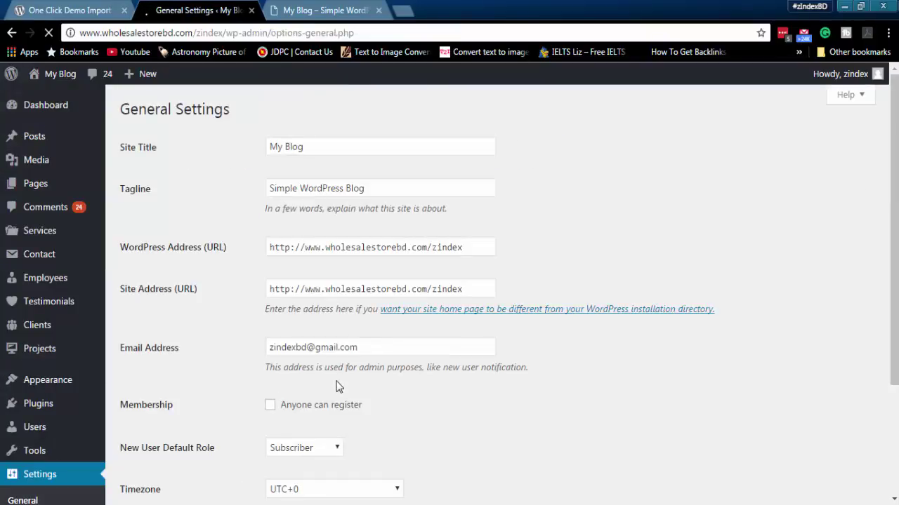
# Set the site title to My Company and the tagline to Company Tag Line Write Here, and save the general settings
pyautogui.moveTo(307, 147); pyautogui.dragTo(264, 148)
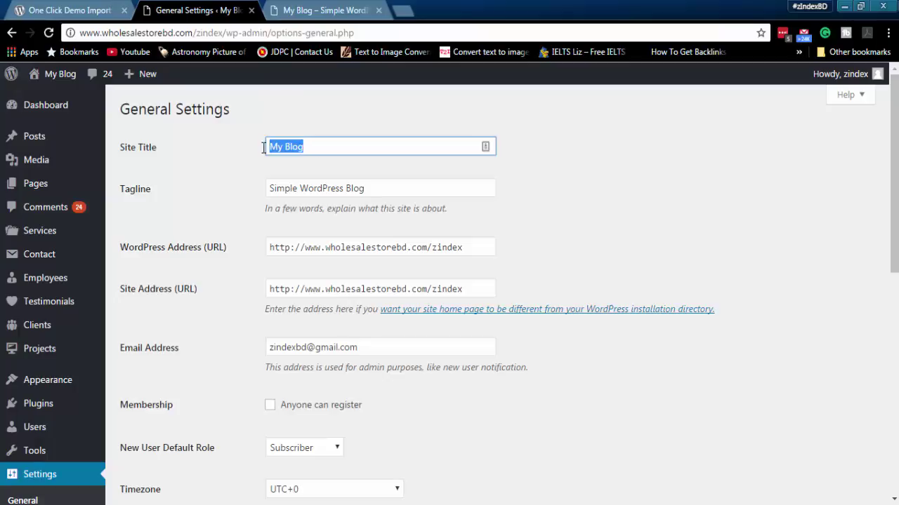
pyautogui.write('My Co')
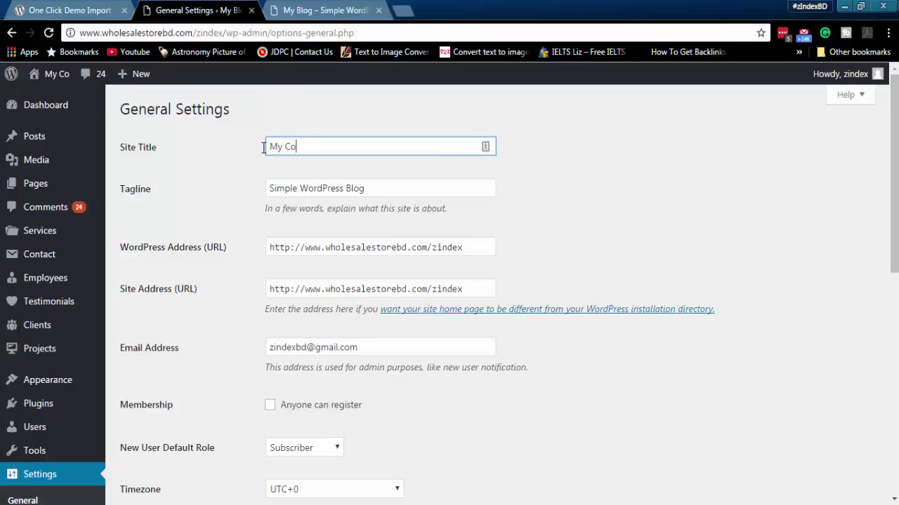
pyautogui.write('mpany')
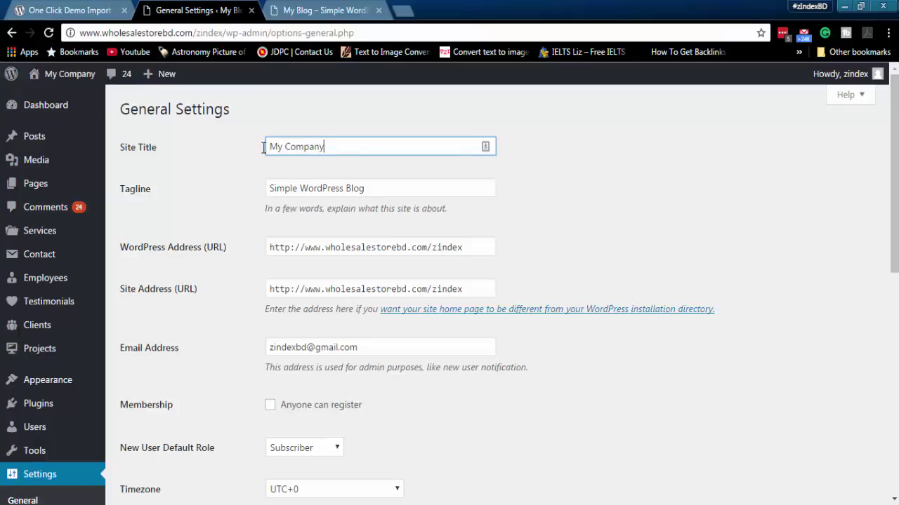
pyautogui.click(350, 188)
pyautogui.moveTo(389, 188); pyautogui.dragTo(269, 186)
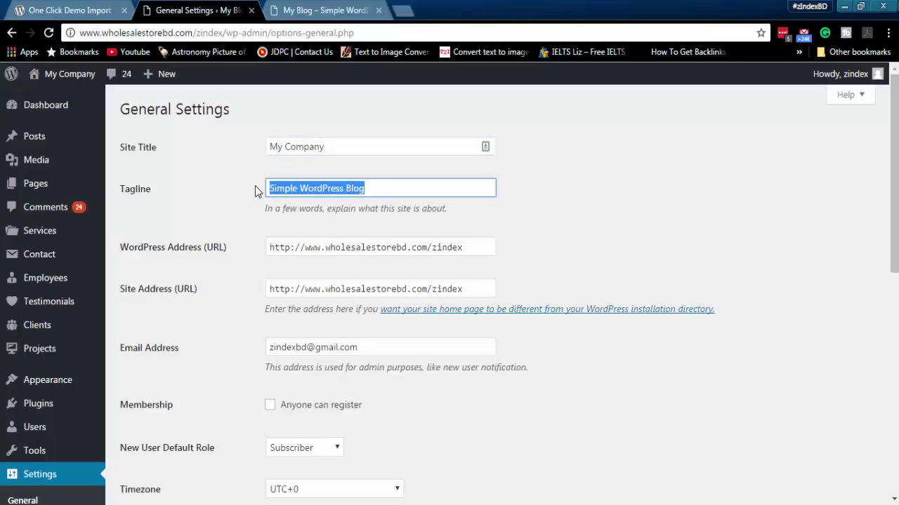
pyautogui.write('Company Tag Line Write Here')
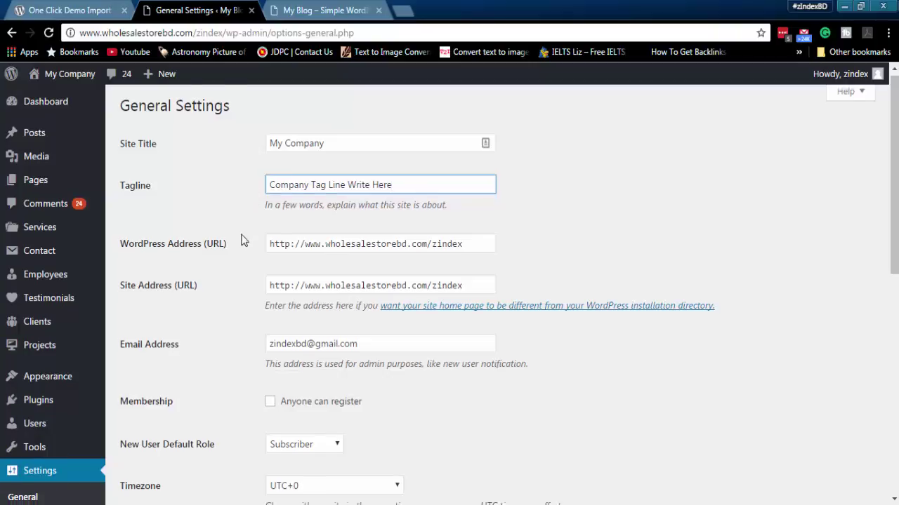
pyautogui.scroll(-7, 243, 238)
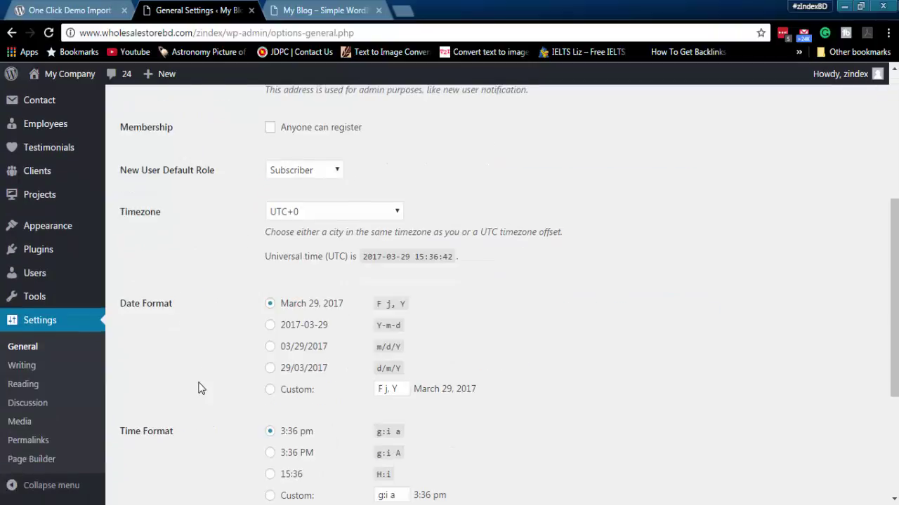
pyautogui.click(184, 436)
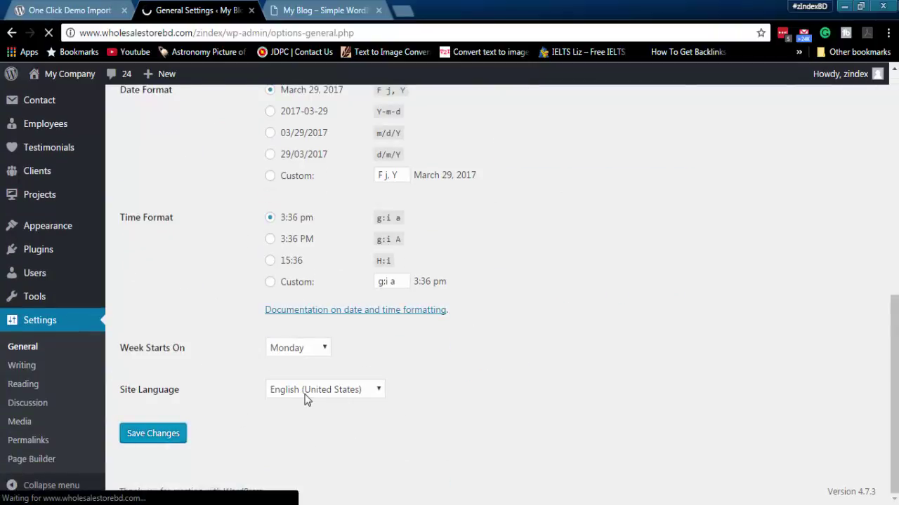
# Reload the live site and check the site title and tagline in its header
pyautogui.click(327, 11)
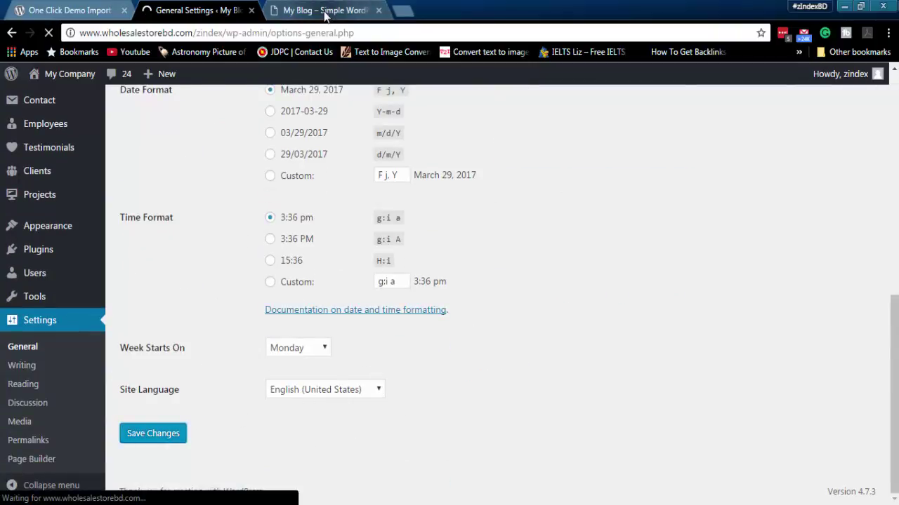
pyautogui.click(306, 33)
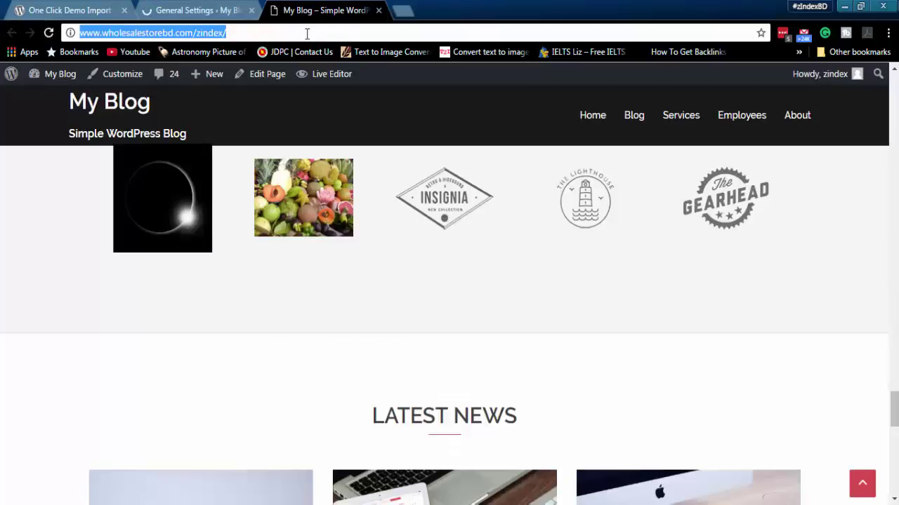
pyautogui.press('Return')
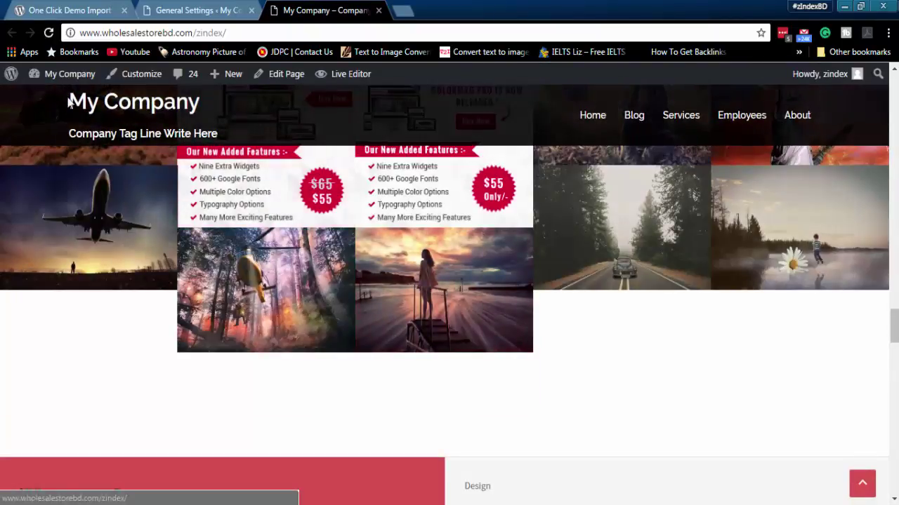
pyautogui.moveTo(69, 100); pyautogui.dragTo(217, 135)
pyautogui.scroll(10, 263, 235)
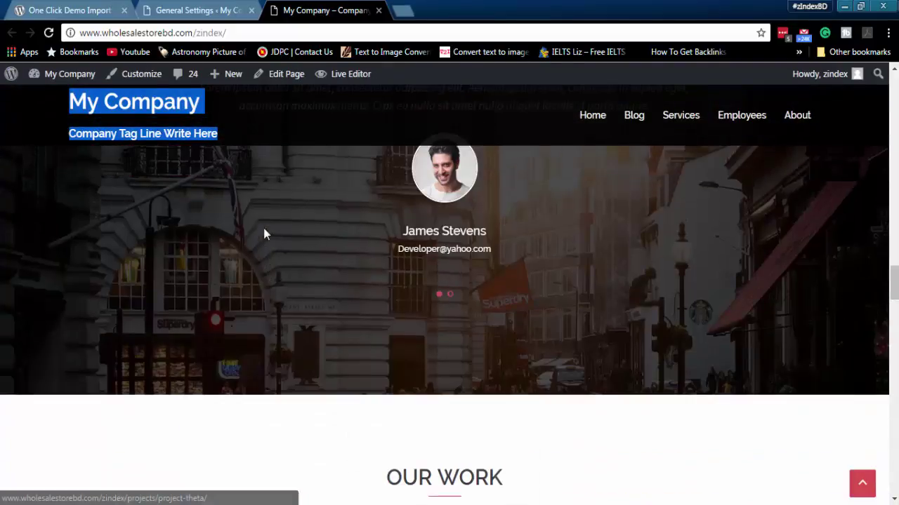
pyautogui.scroll(12, 421, 262)
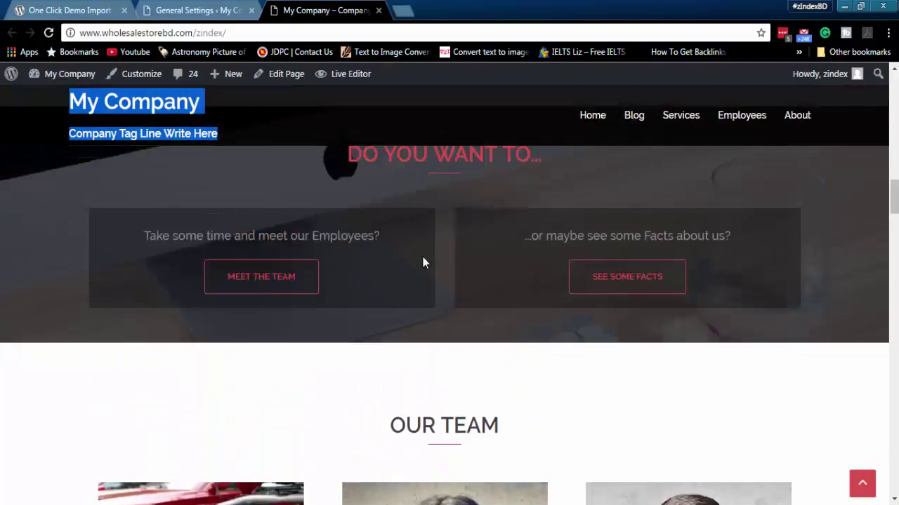
# Examine the Photography, Strategy and Design entries in the Our Services section of the live homepage
pyautogui.scroll(8, 423, 260)
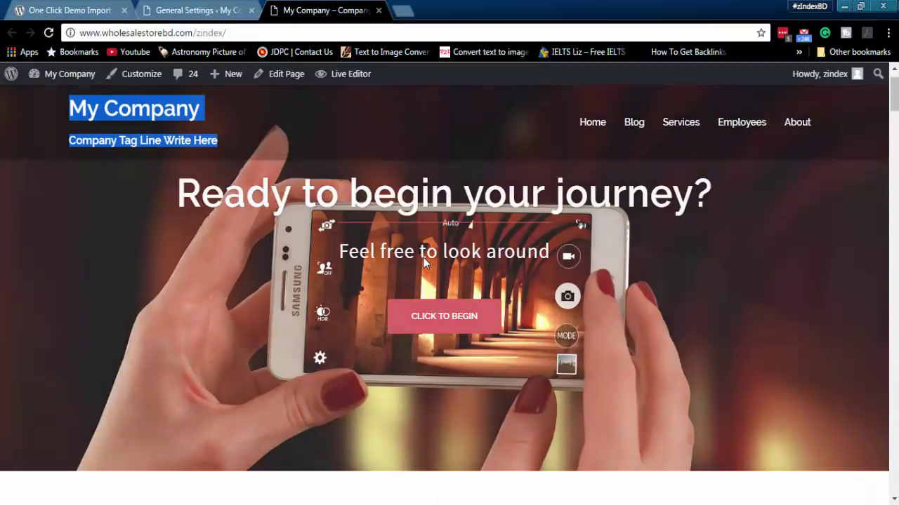
pyautogui.scroll(-4, 428, 268)
pyautogui.scroll(-1, 428, 268)
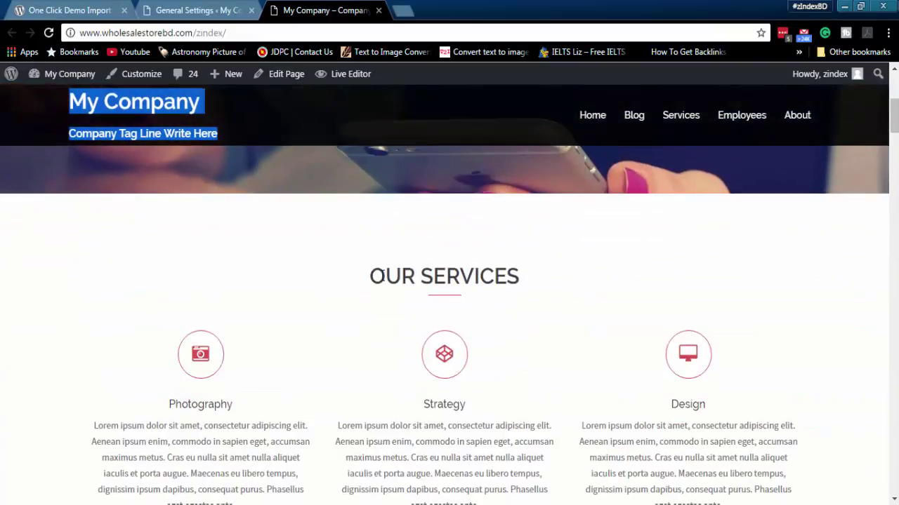
pyautogui.moveTo(370, 276); pyautogui.dragTo(432, 291)
pyautogui.moveTo(170, 402); pyautogui.dragTo(224, 403)
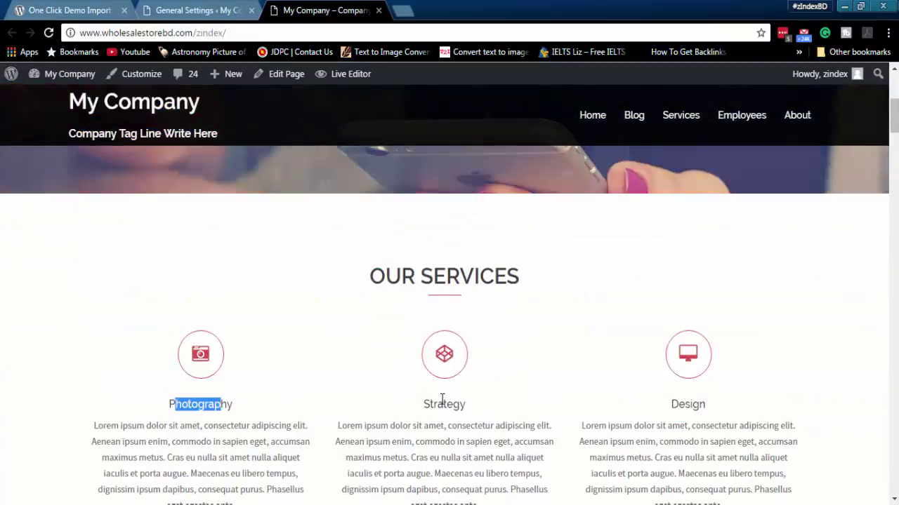
pyautogui.moveTo(445, 403); pyautogui.dragTo(640, 403)
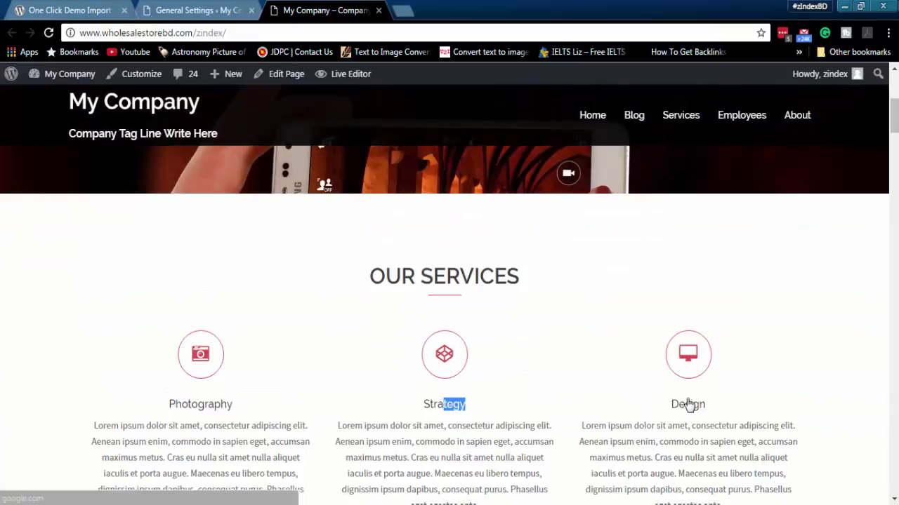
# Return to the WordPress admin and open the list of all services
pyautogui.click(193, 10)
pyautogui.moveTo(45, 237)
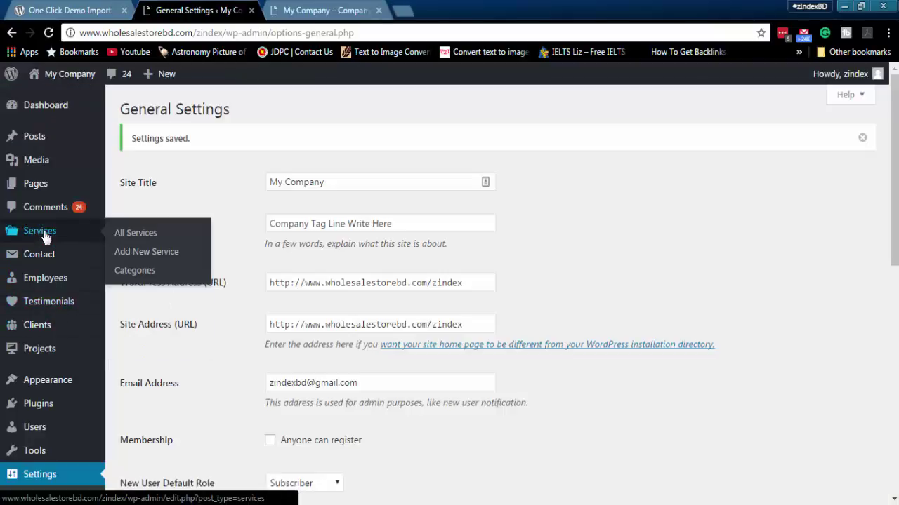
pyautogui.click(140, 237)
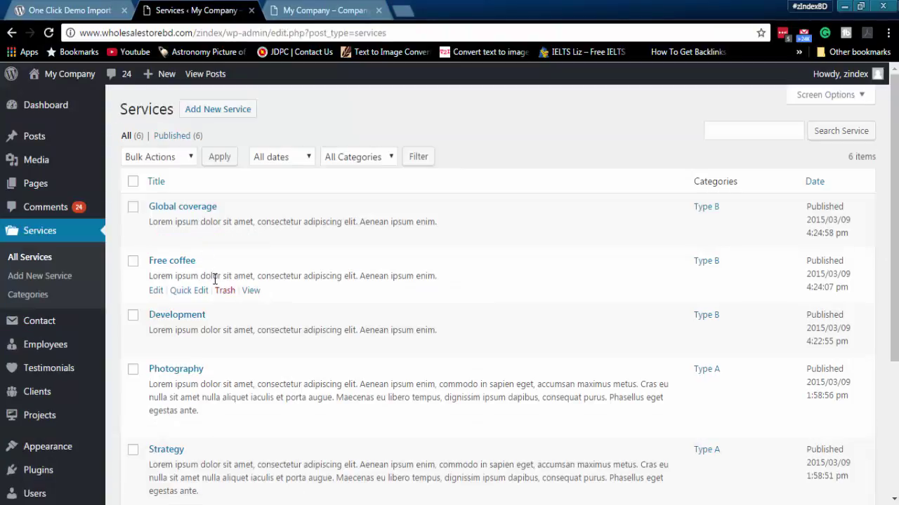
# Look through the services list for the Photography, Strategy and Design entries shown on the homepage
pyautogui.scroll(-2, 214, 279)
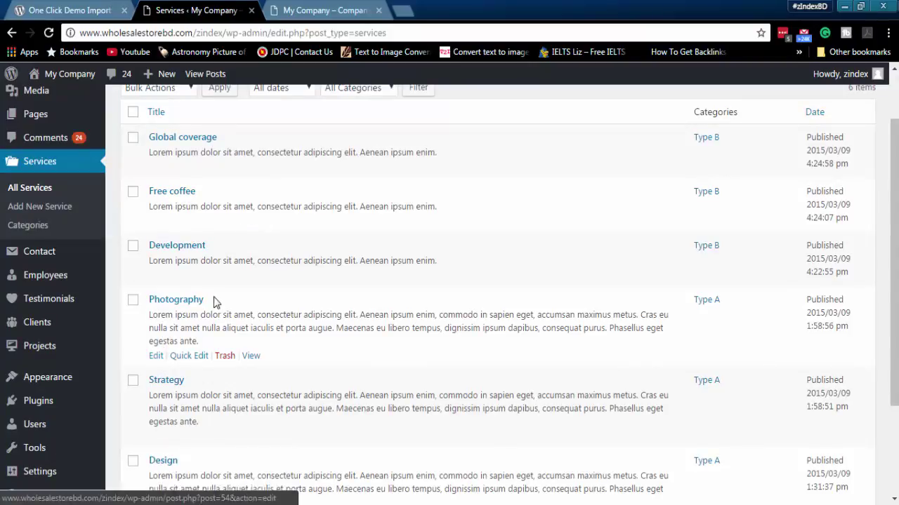
pyautogui.moveTo(215, 301); pyautogui.dragTo(150, 300)
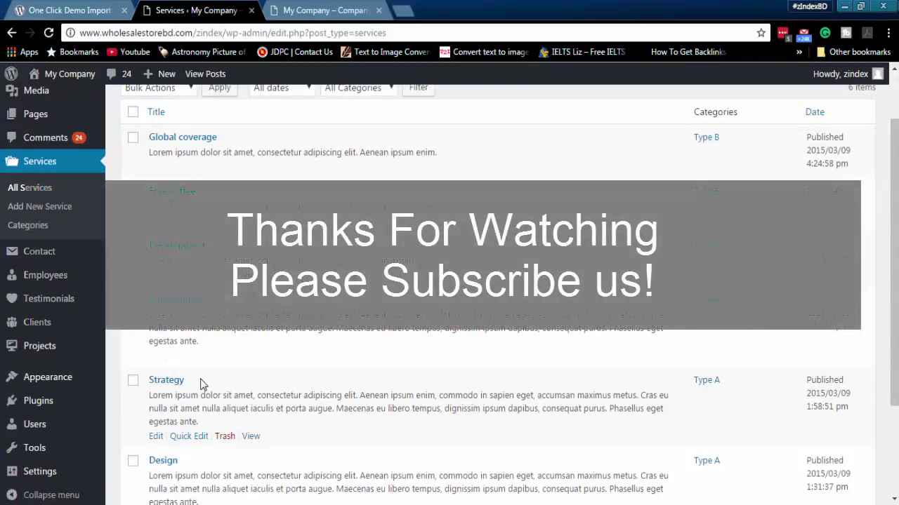
pyautogui.moveTo(201, 381); pyautogui.dragTo(136, 382)
pyautogui.moveTo(210, 200); pyautogui.dragTo(150, 192)
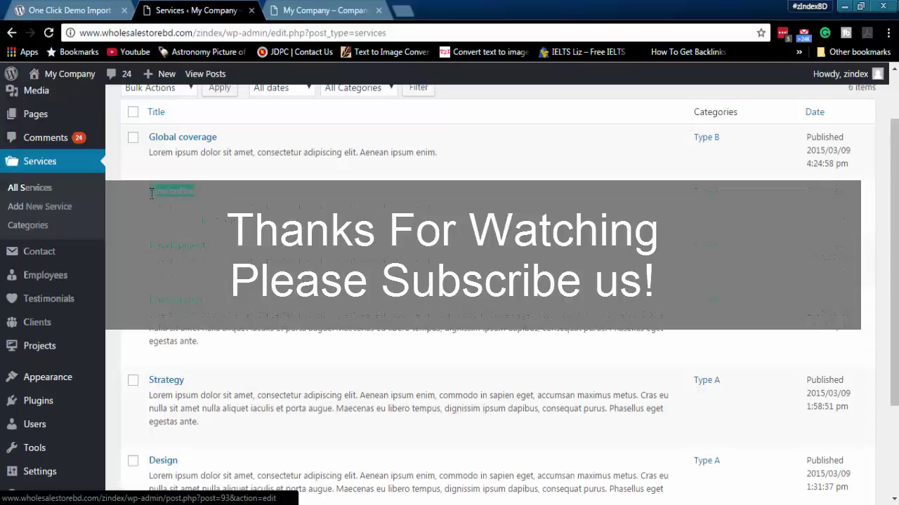
pyautogui.scroll(-3, 234, 351)
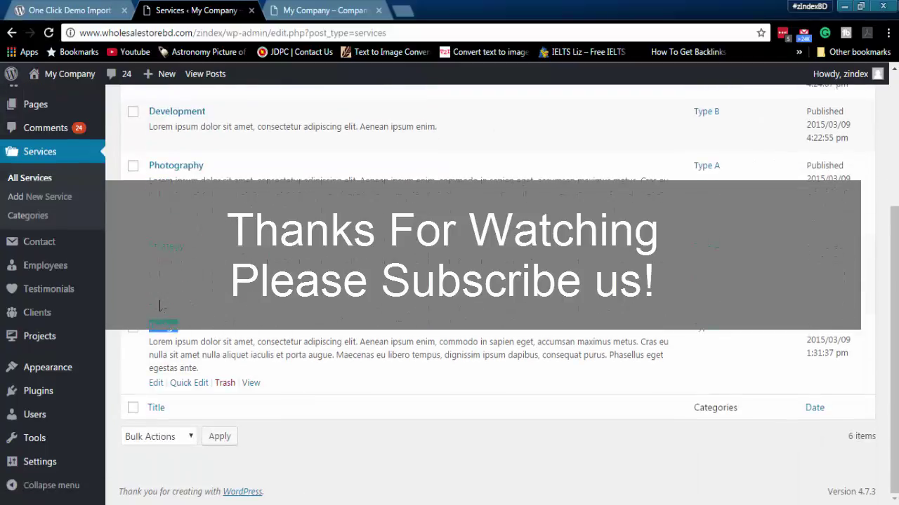
# Compare the live homepage's Our Services section with the services list in the admin
pyautogui.click(323, 10)
pyautogui.scroll(-1, 450, 315)
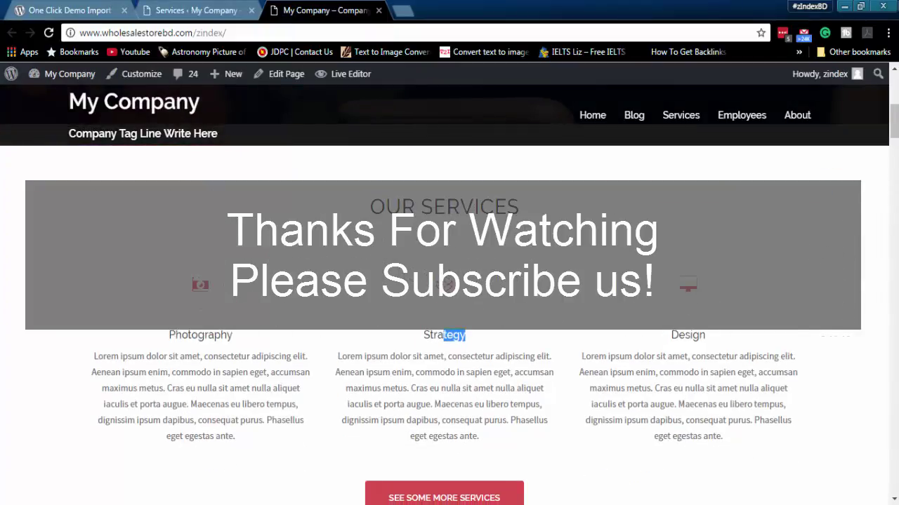
pyautogui.click(193, 10)
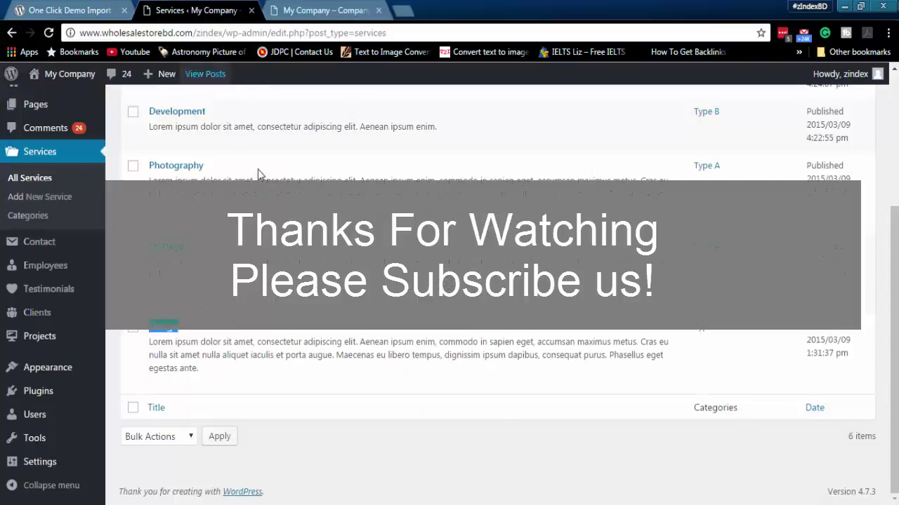